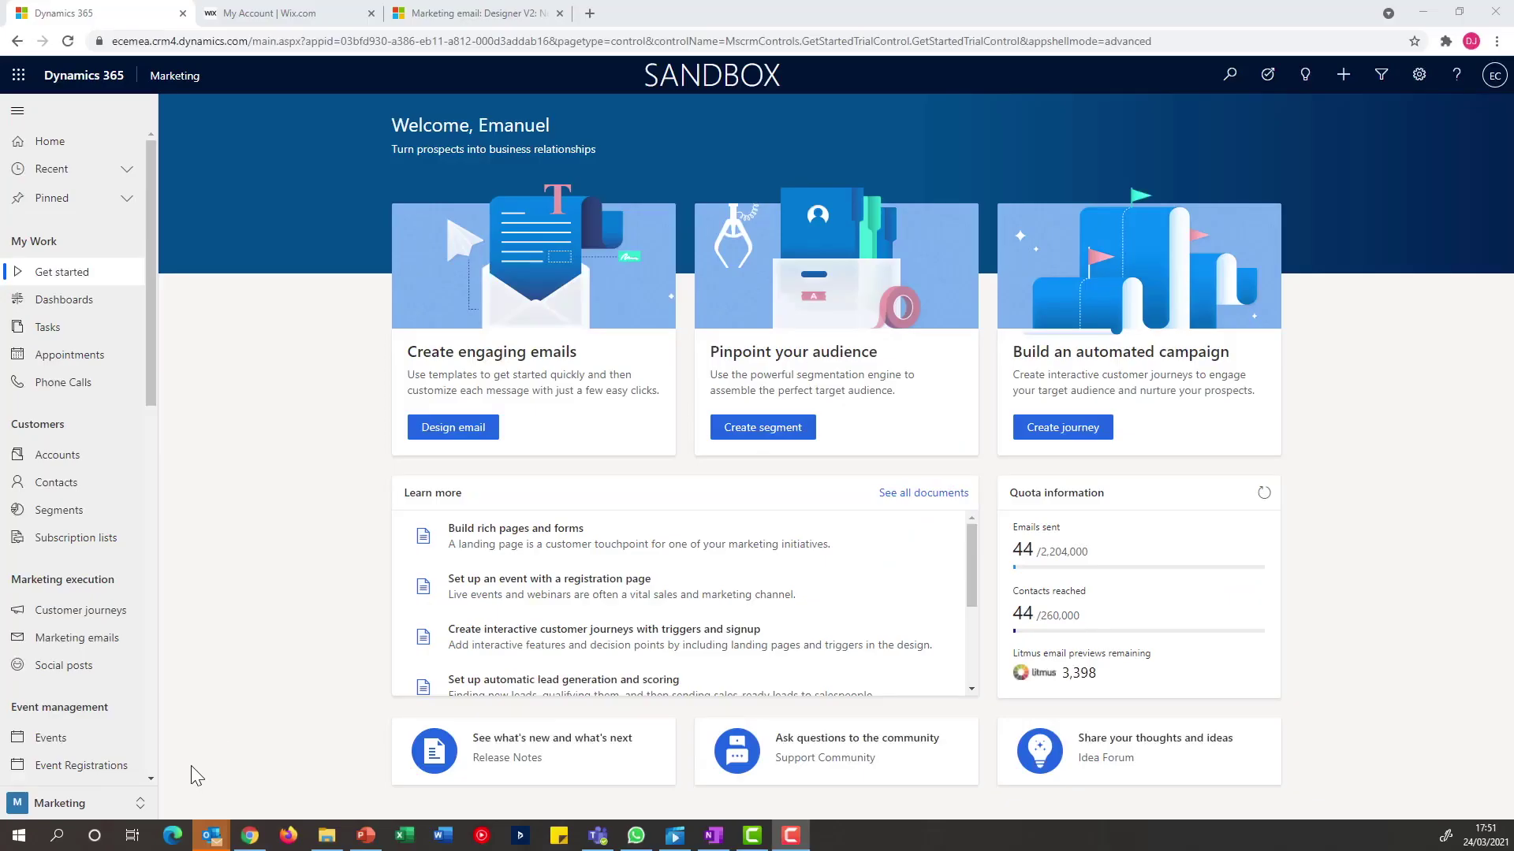
In Settings, create and save an ecaraza.com domain authentication with email sending and forms hosting enabled
{"action": "left_click", "coordinate": [135, 807]}
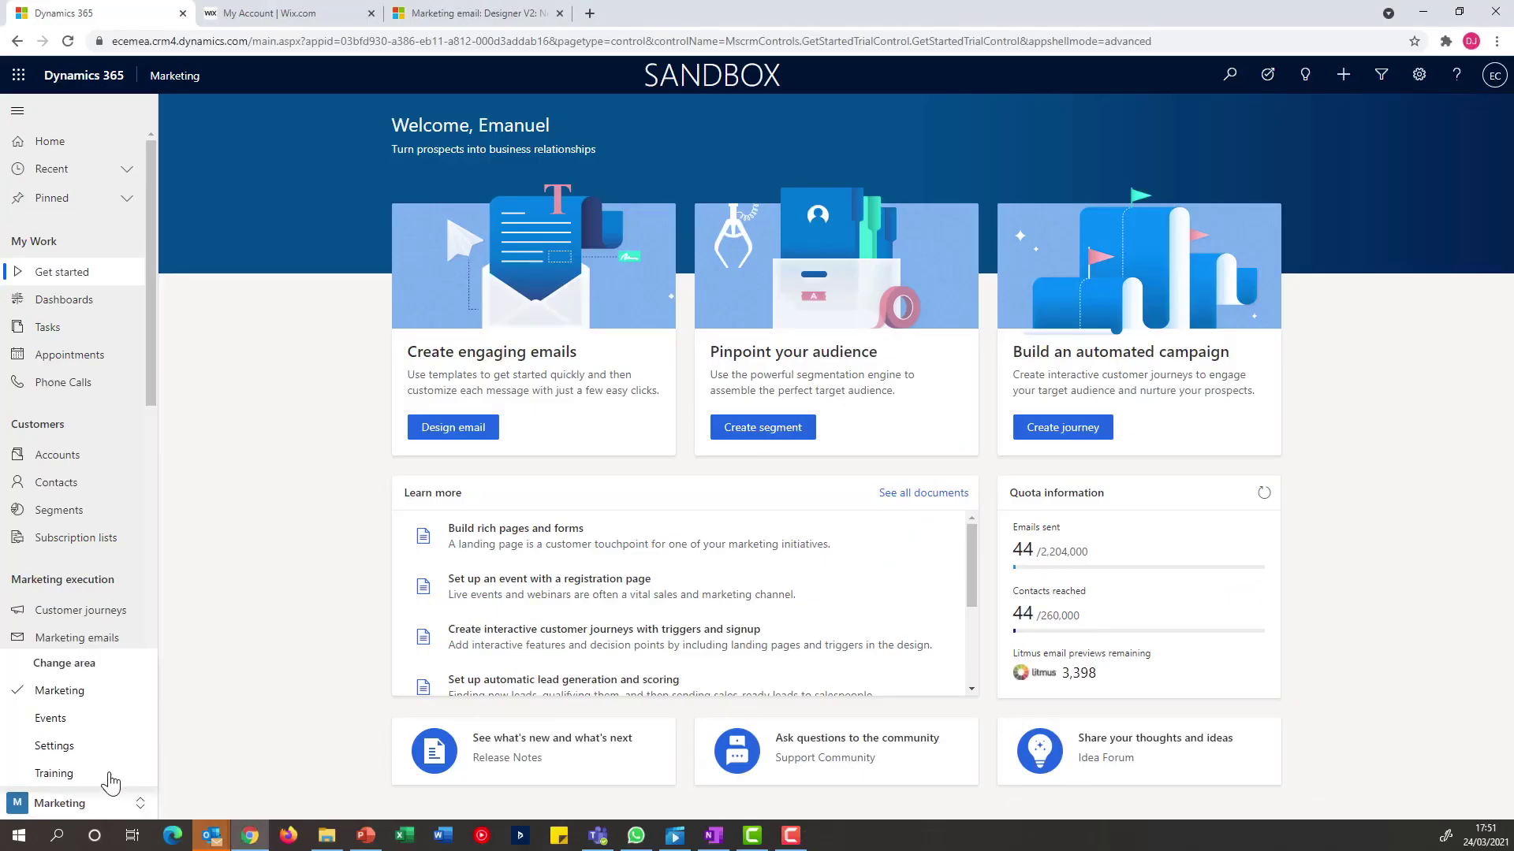
{"action": "left_click", "coordinate": [84, 749]}
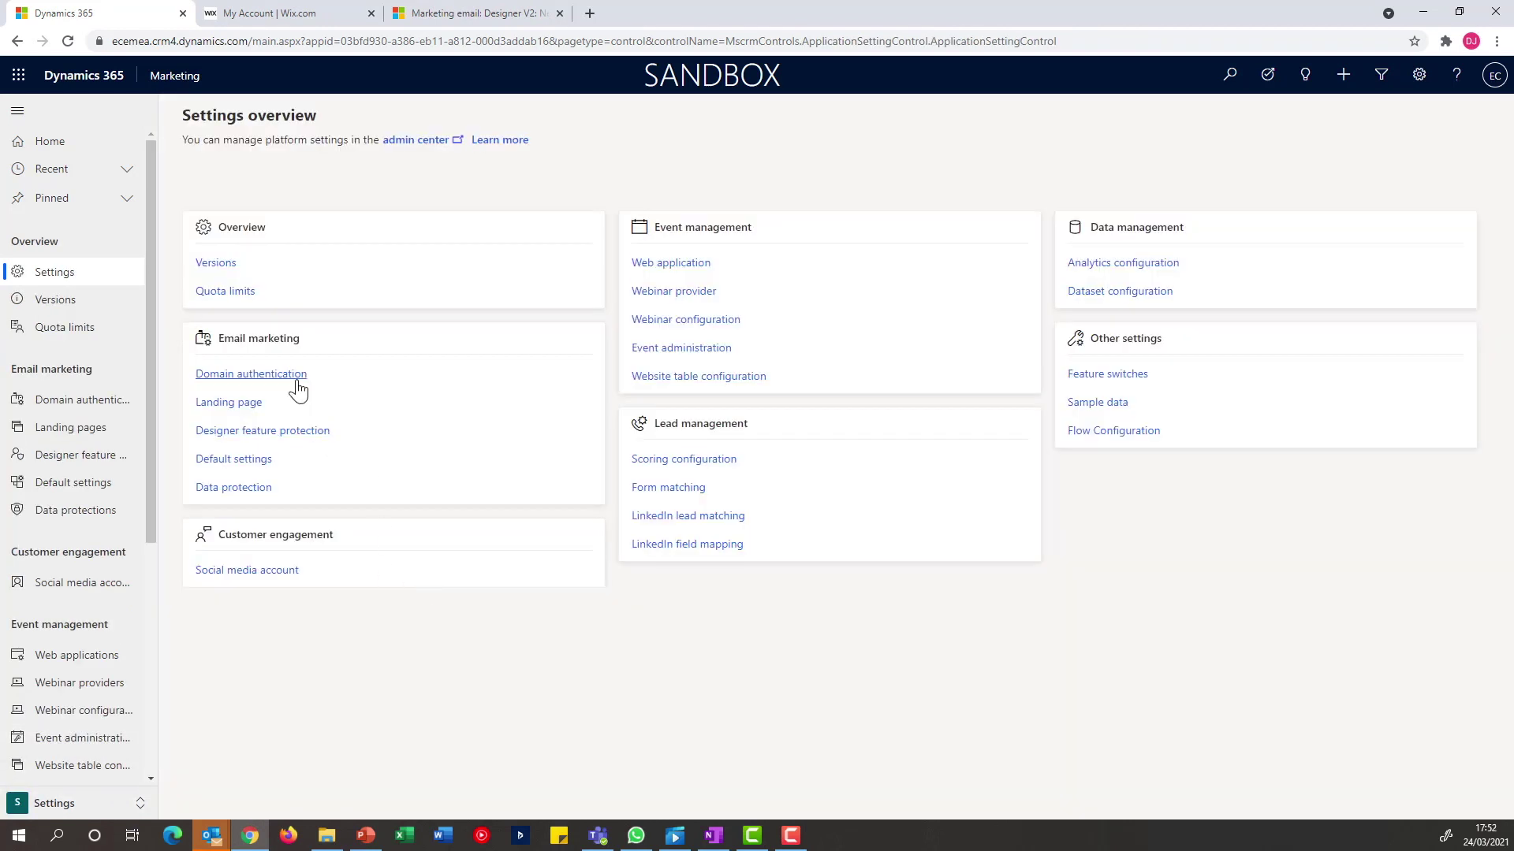
{"action": "left_click", "coordinate": [296, 386]}
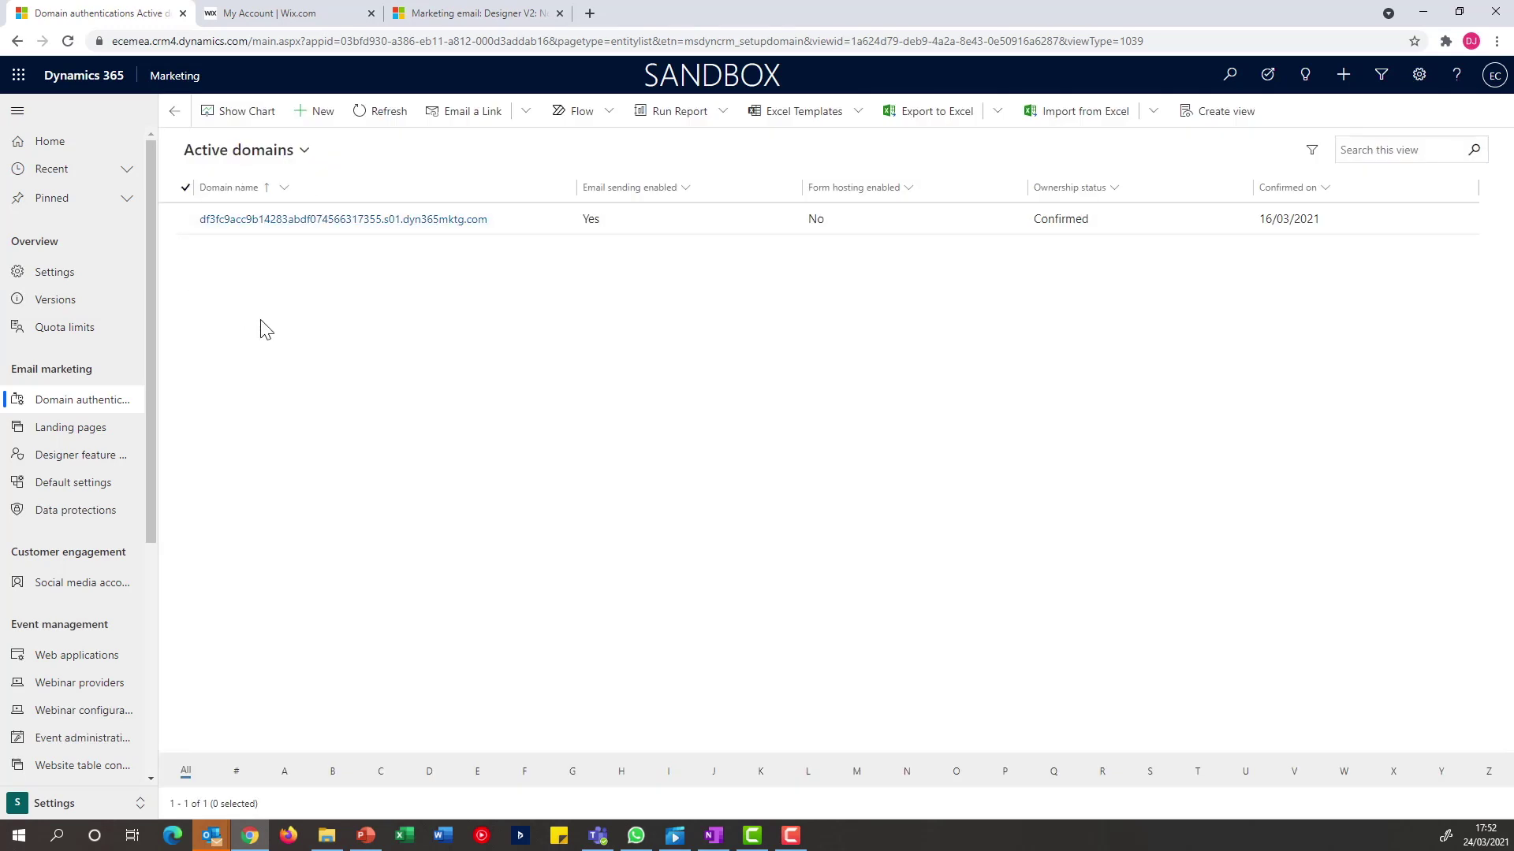
{"action": "left_click", "coordinate": [307, 125]}
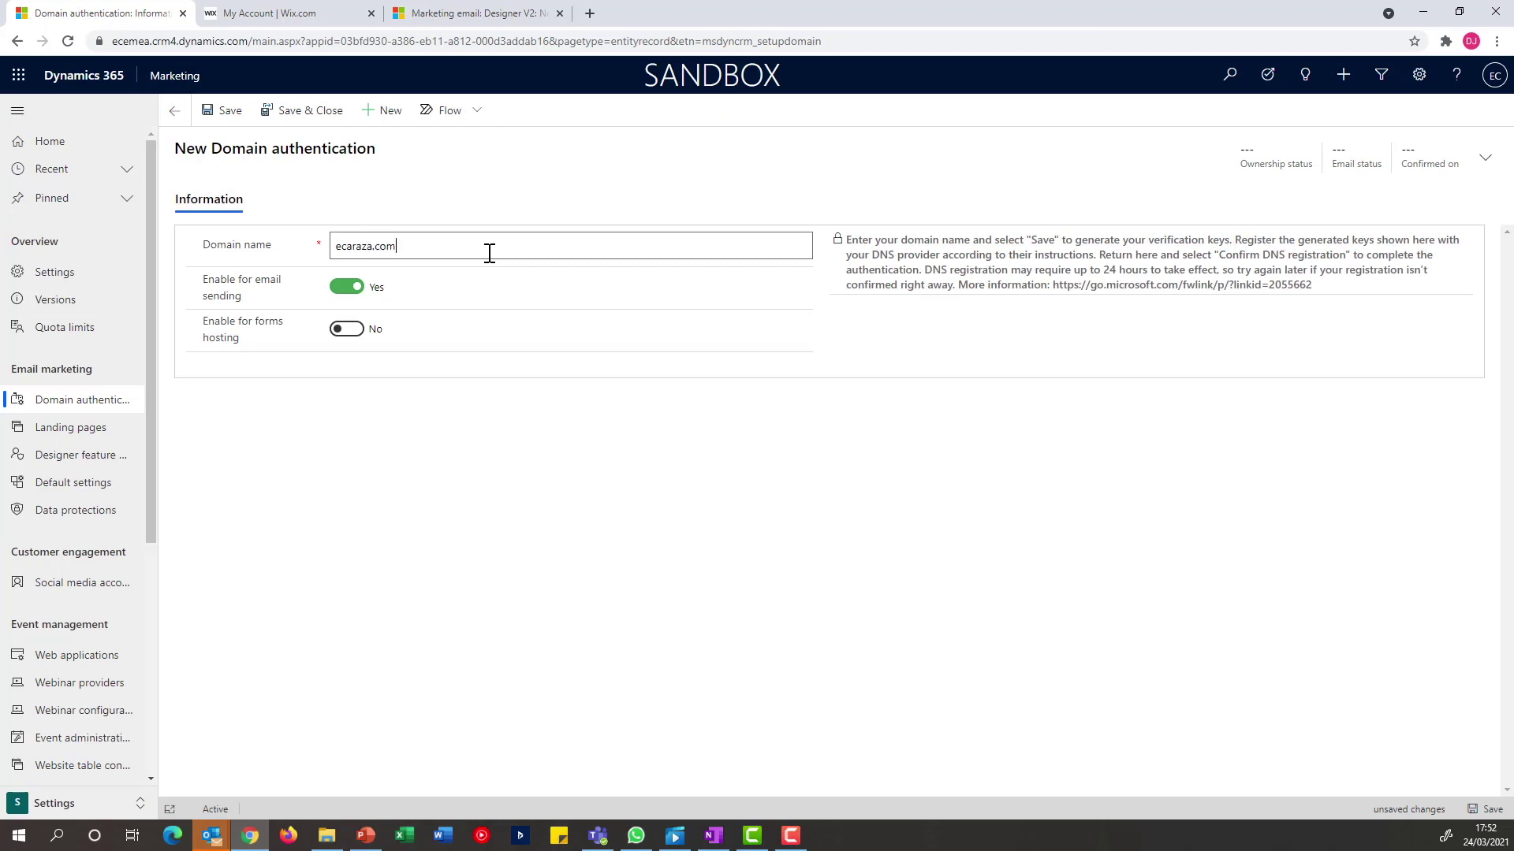
{"action": "left_click", "coordinate": [347, 330]}
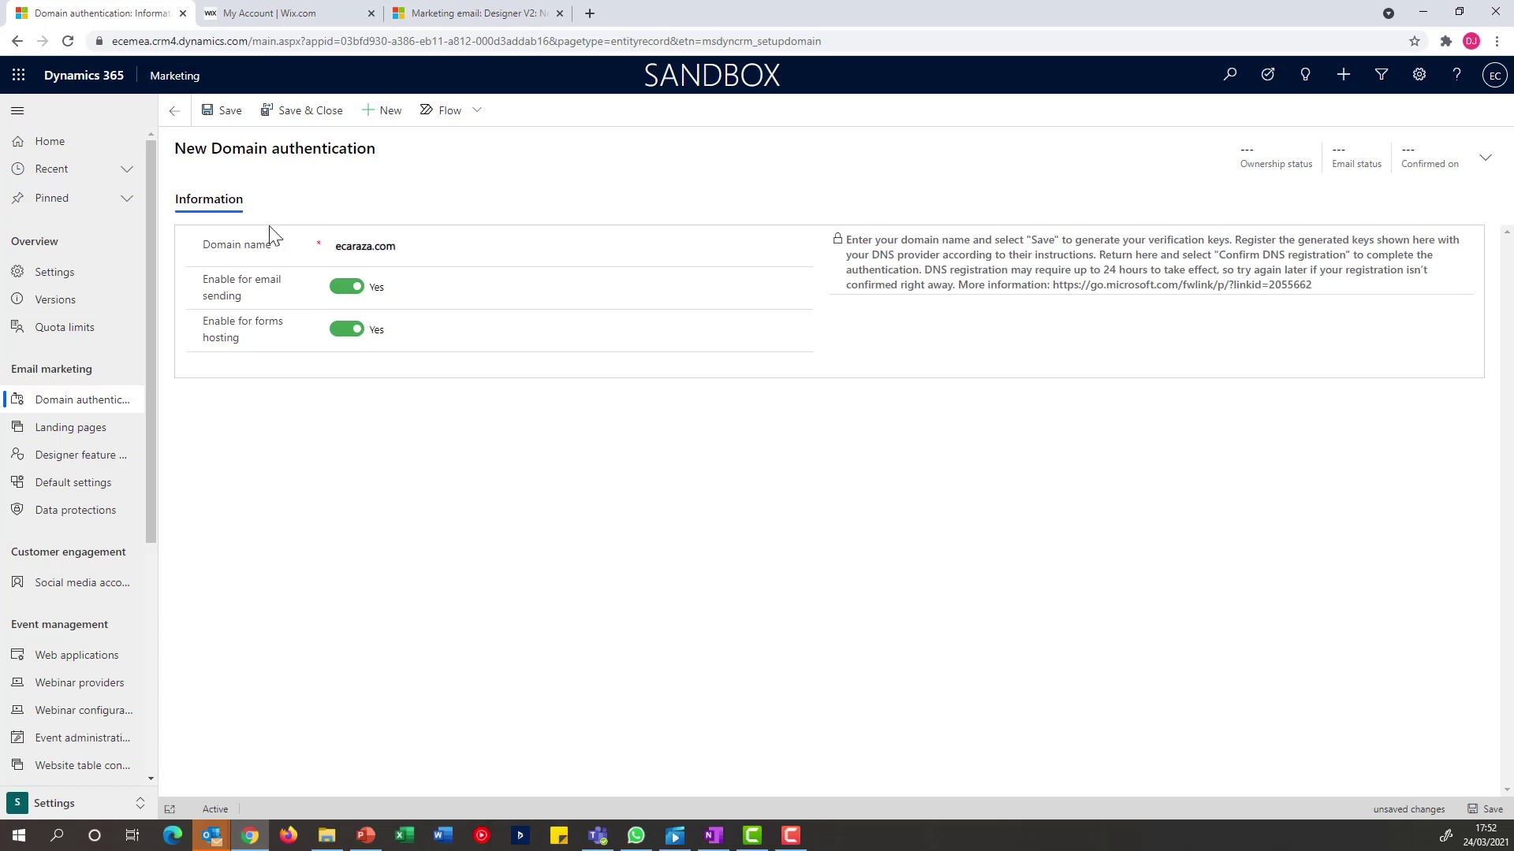
{"action": "left_click", "coordinate": [226, 111]}
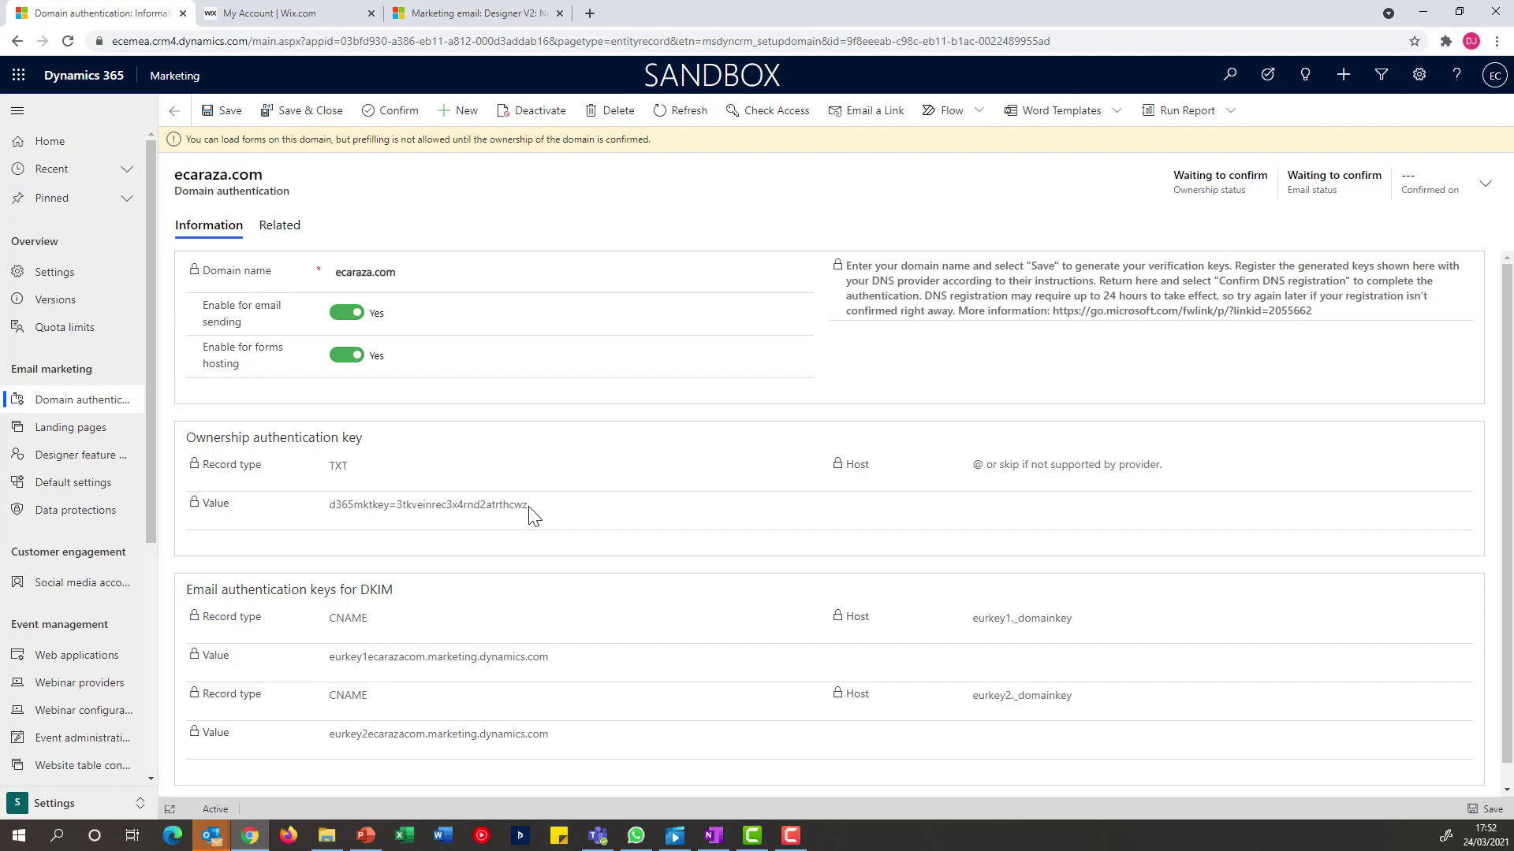
Add a Wix TXT record for ecaraza.com holding the Dynamics ownership verification key
{"action": "left_click_drag", "start_coordinate": [530, 513], "coordinate": [332, 516]}
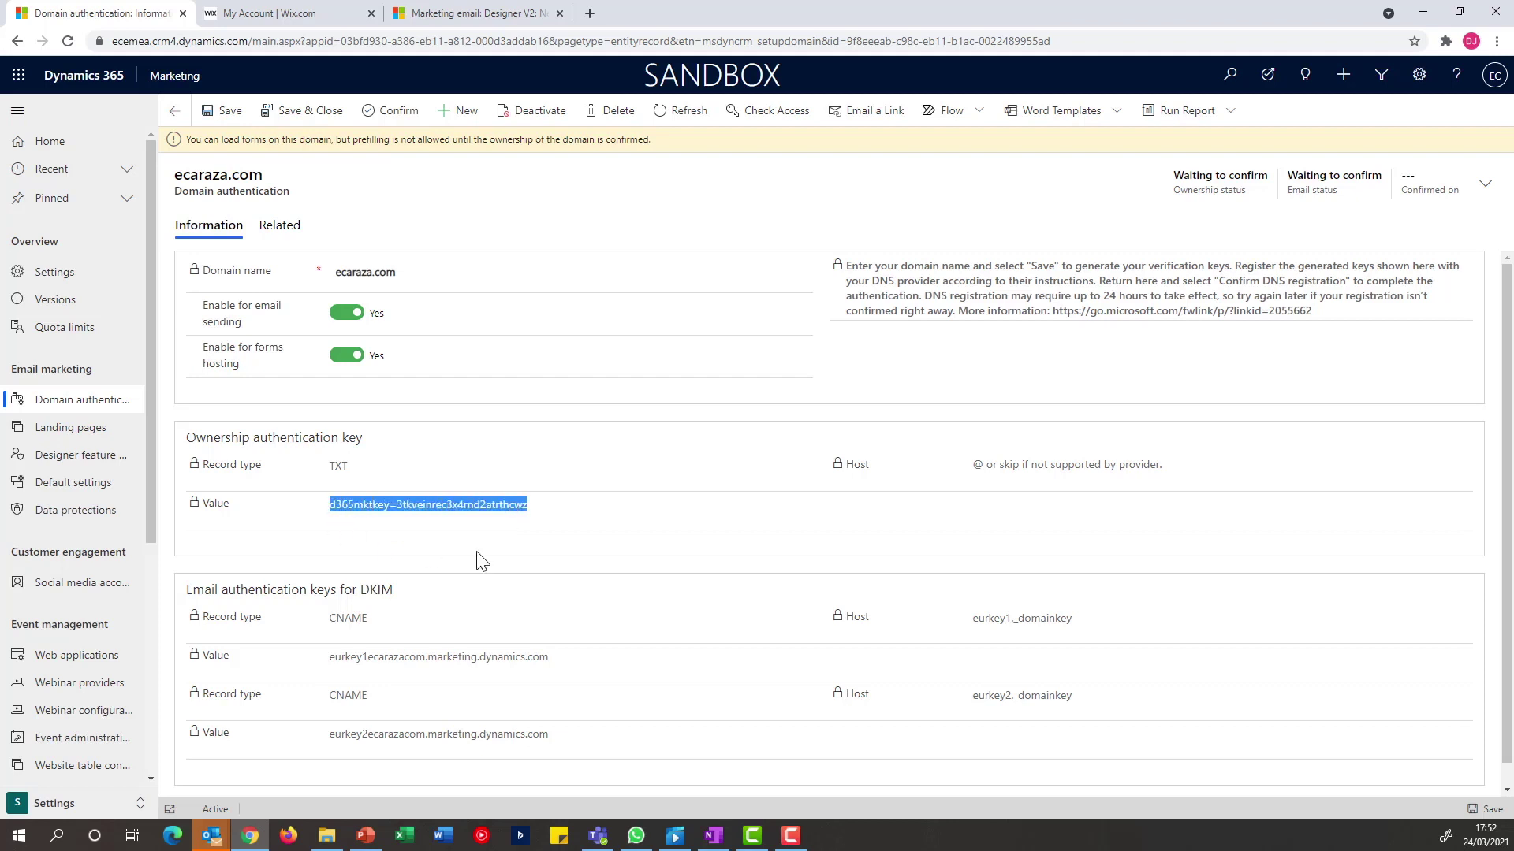
{"action": "left_click", "coordinate": [296, 16]}
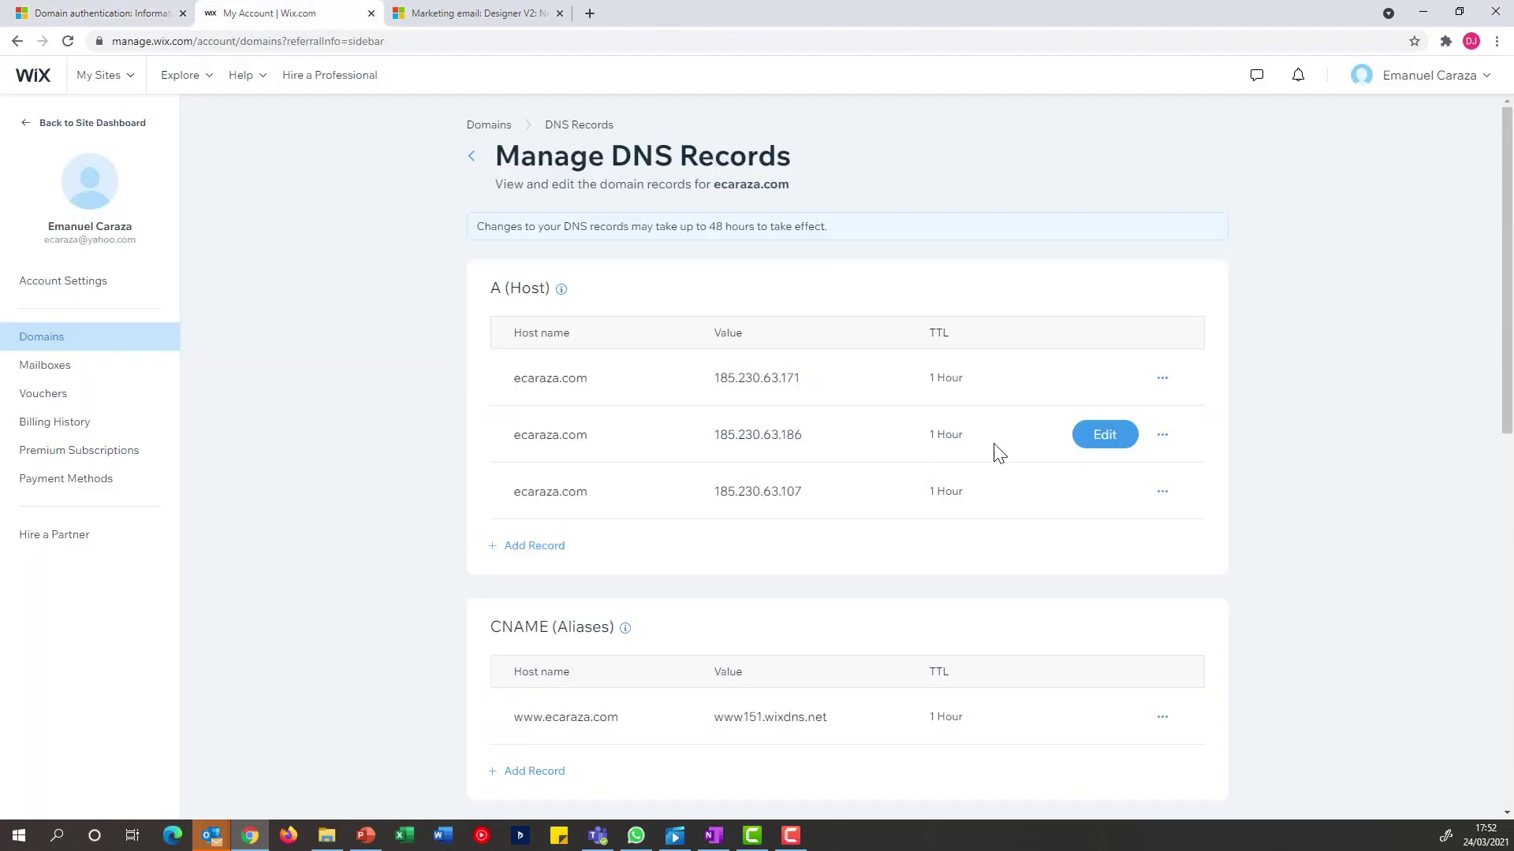
{"action": "scroll", "coordinate": [912, 507], "scroll_direction": "down", "scroll_amount": 3}
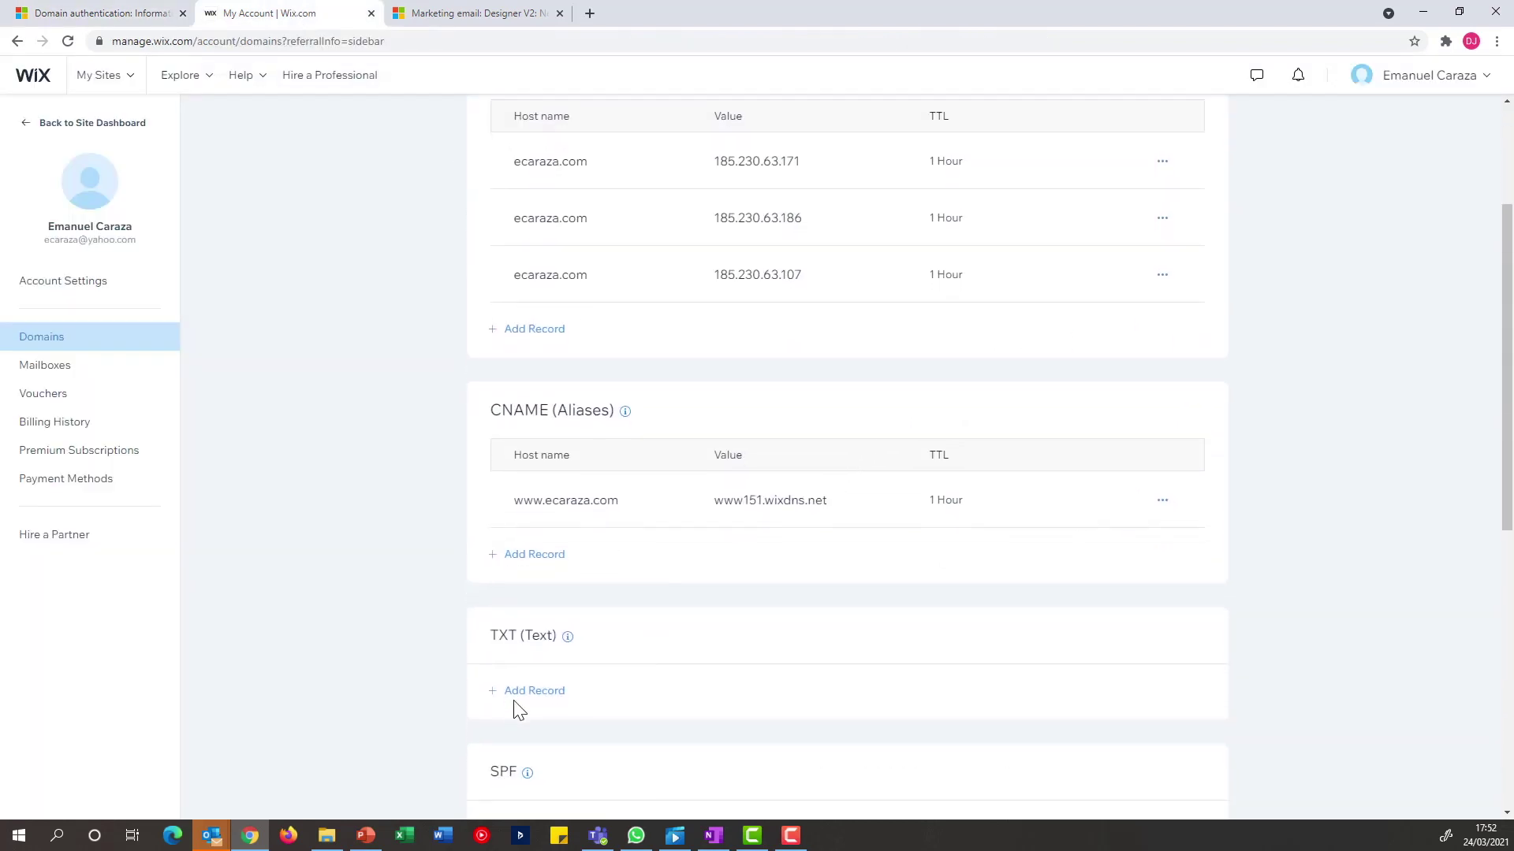
{"action": "left_click", "coordinate": [524, 697]}
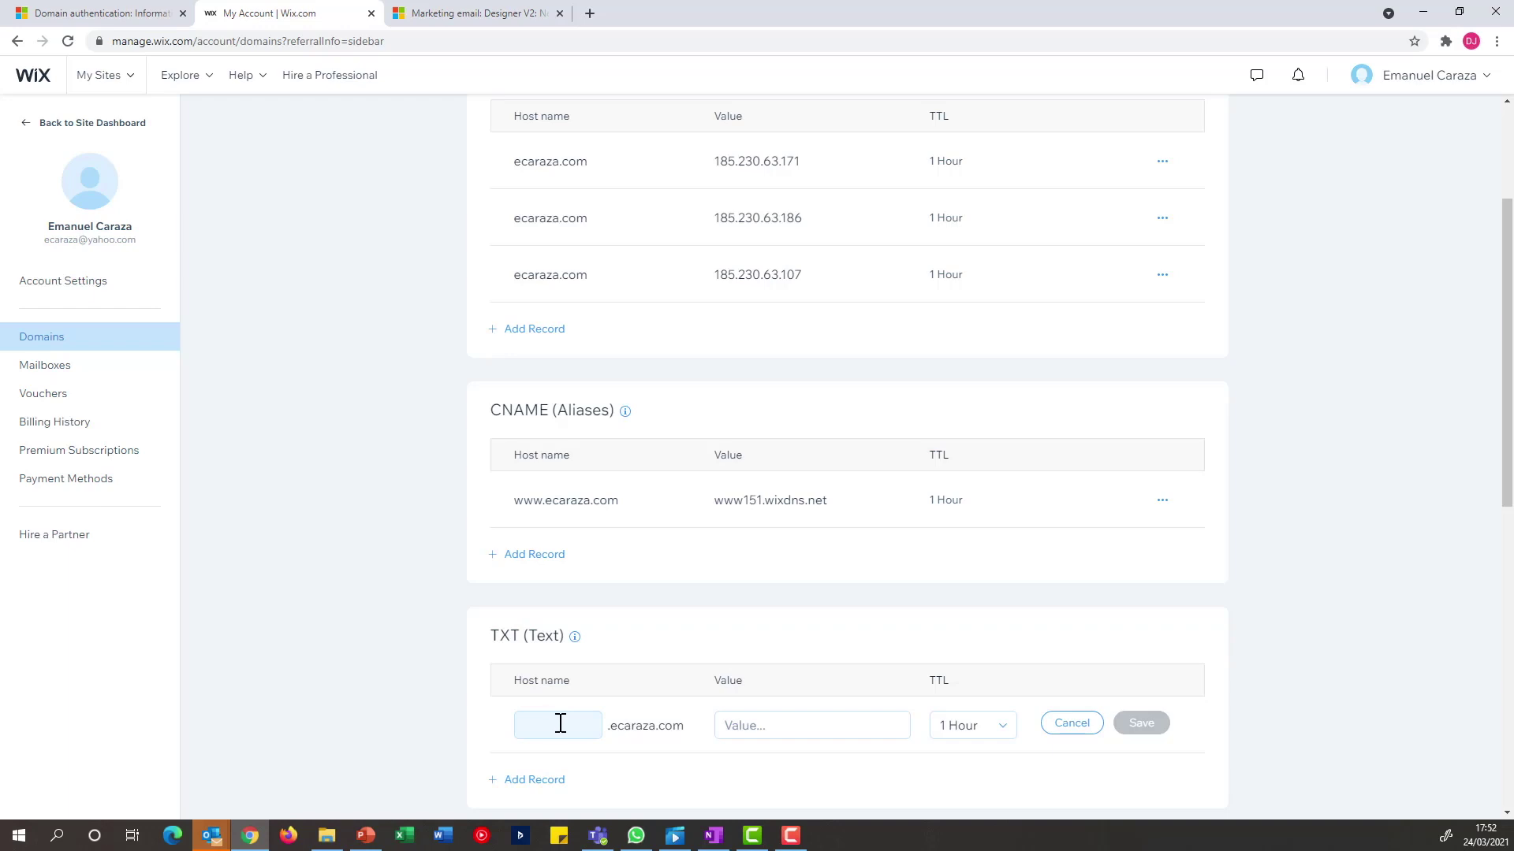
{"action": "left_click", "coordinate": [791, 726]}
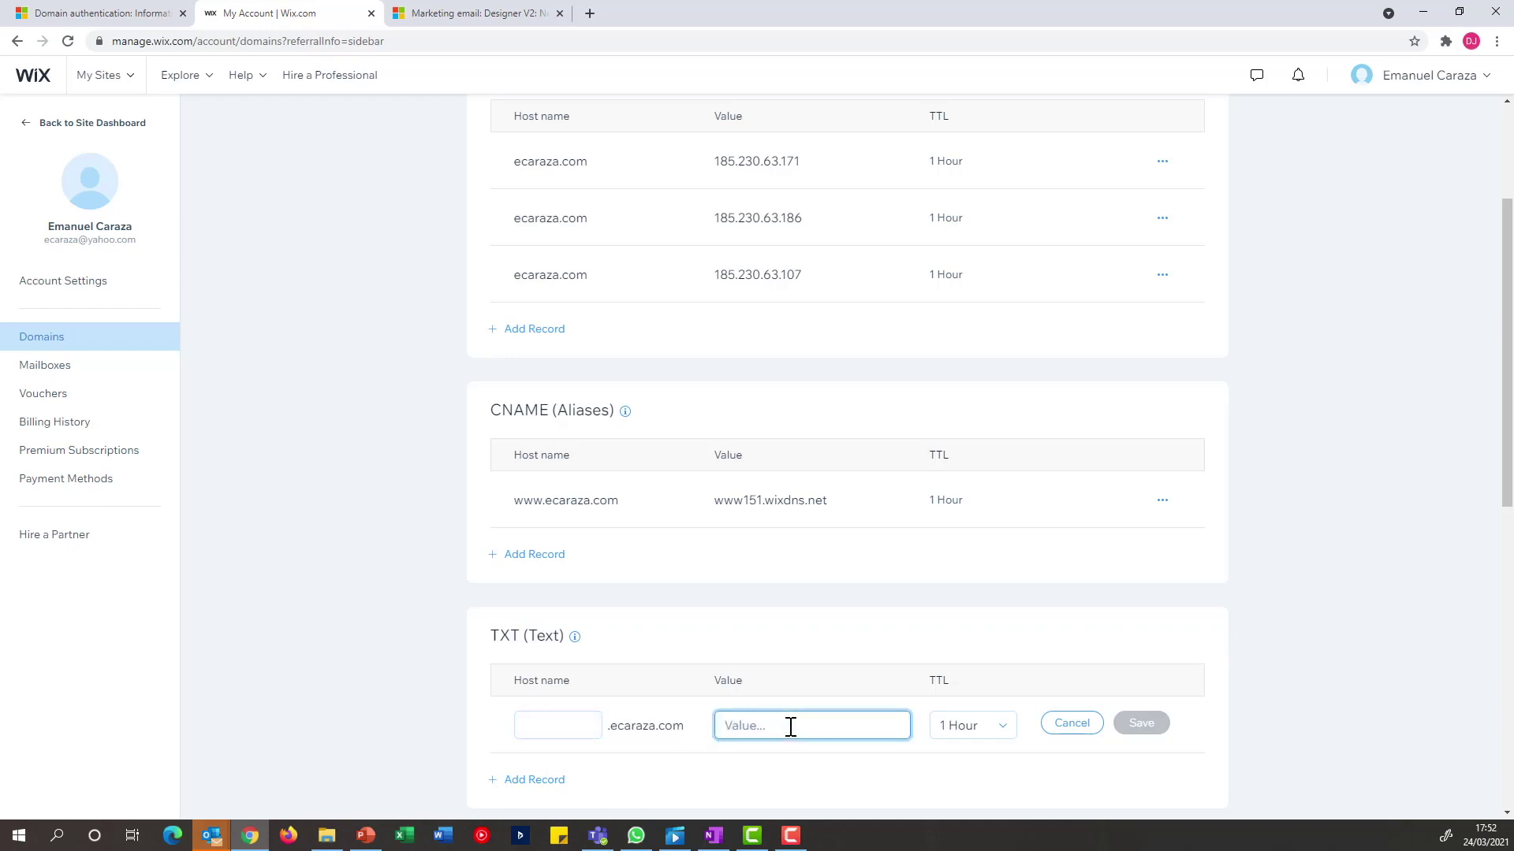
{"action": "key", "text": "ctrl+v"}
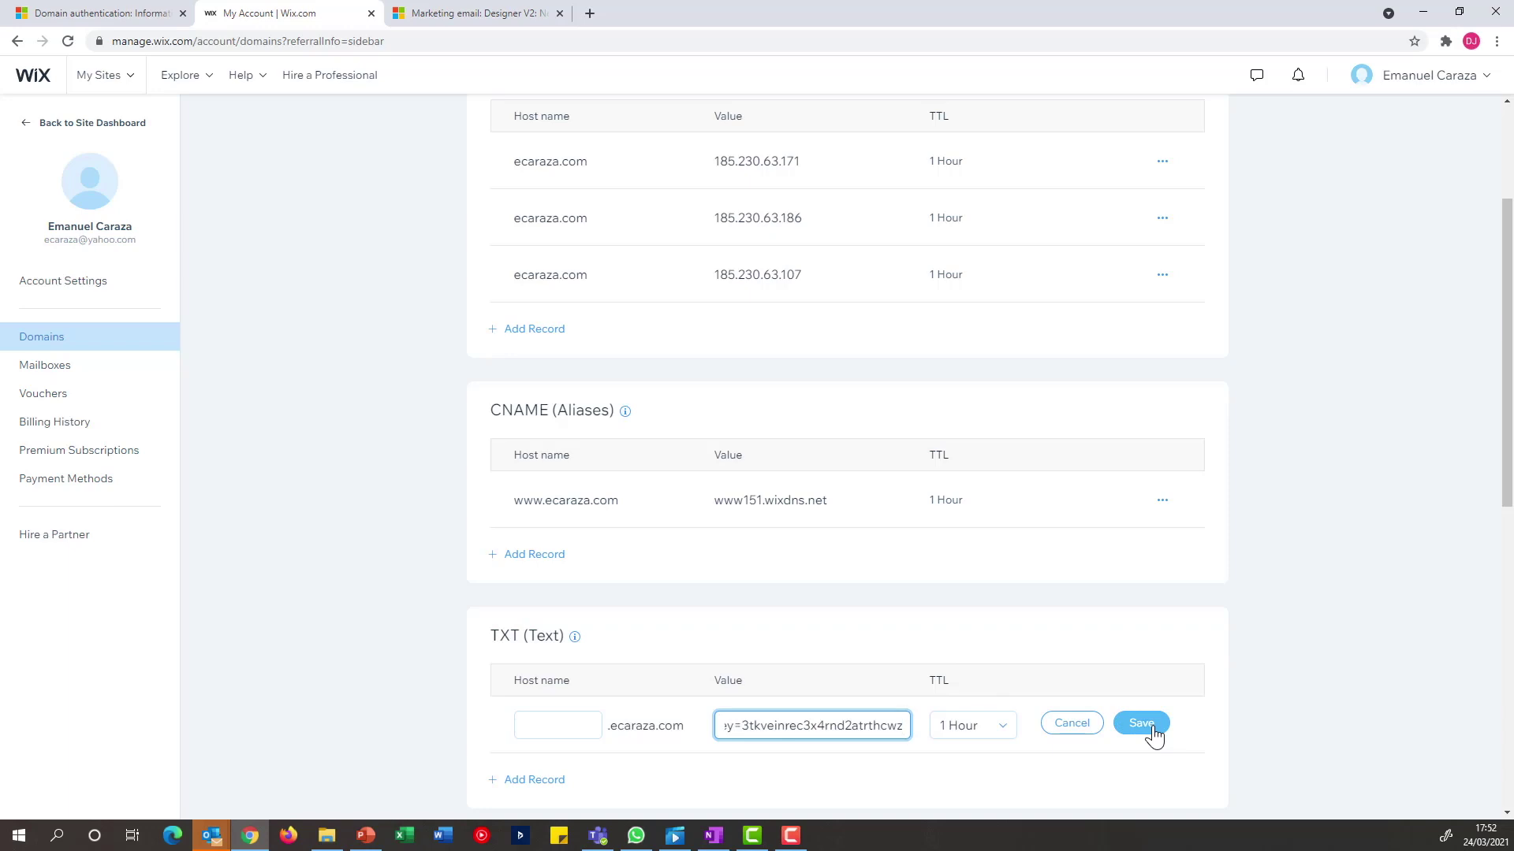
{"action": "left_click", "coordinate": [1152, 729]}
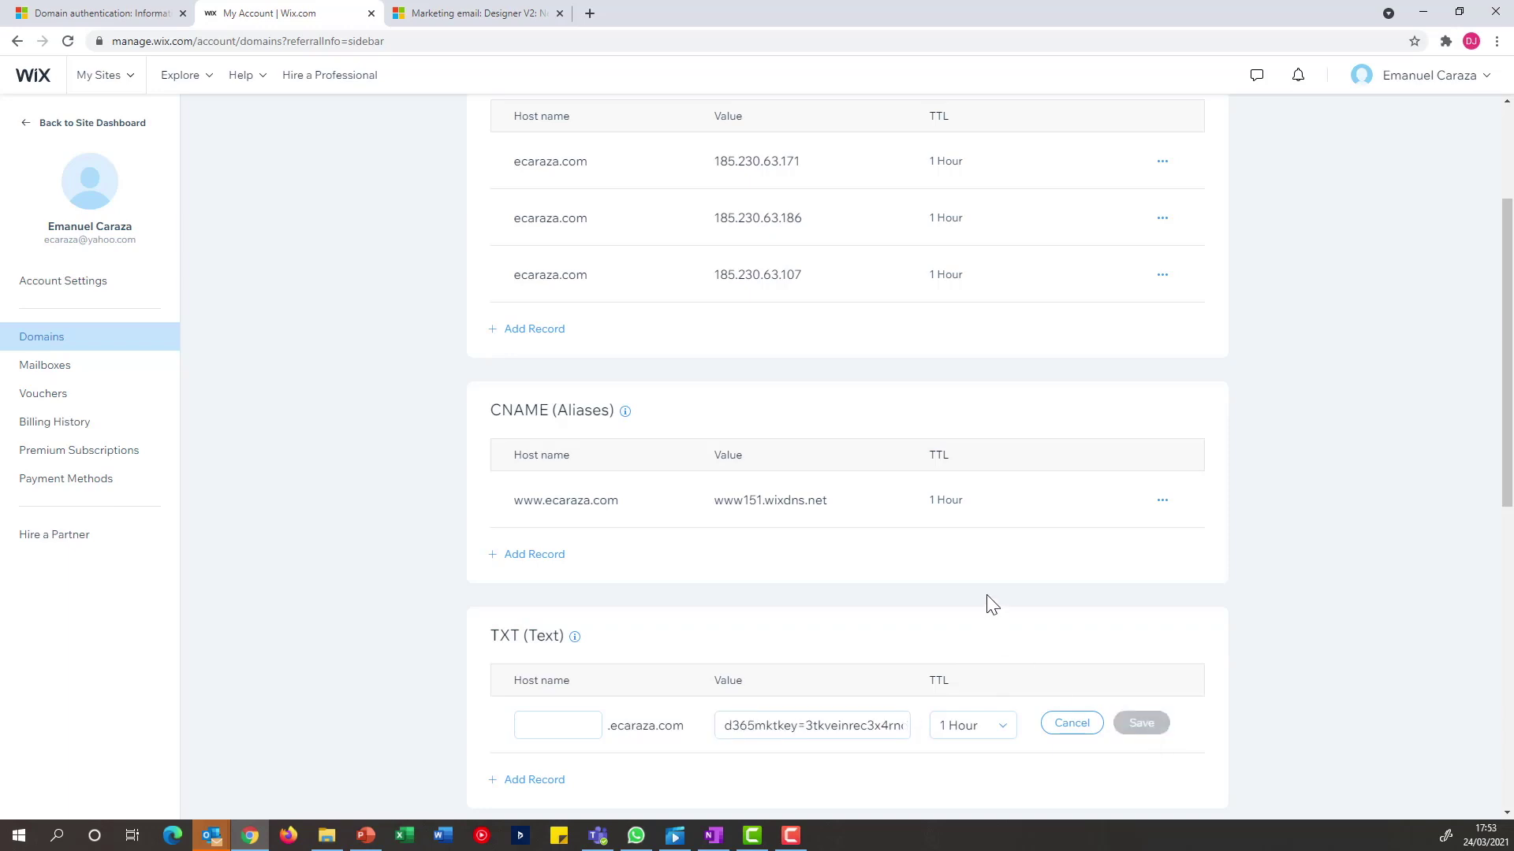
{"action": "left_click", "coordinate": [172, 16]}
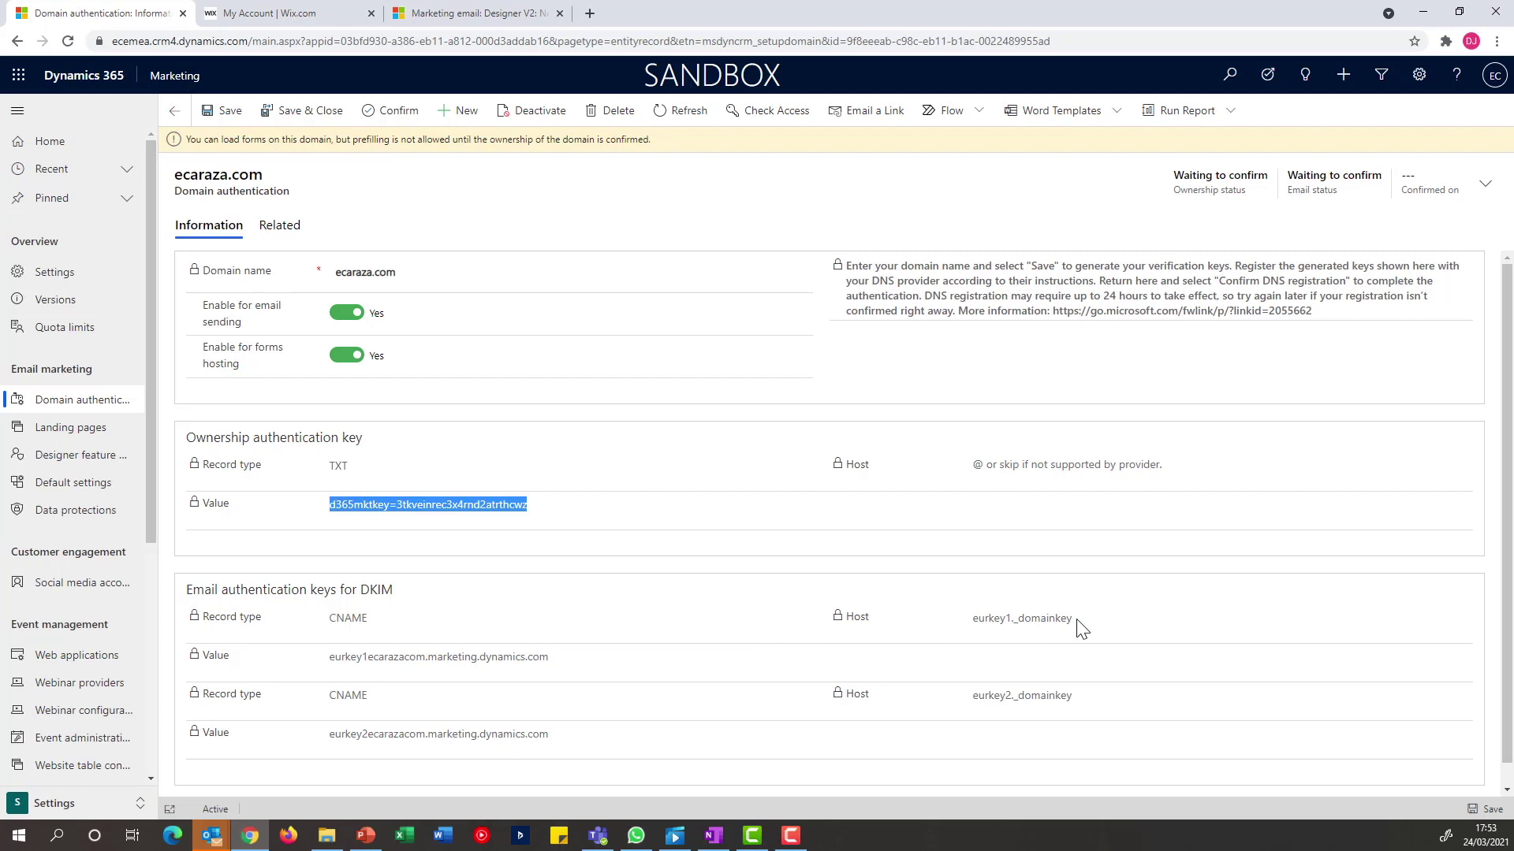
{"action": "left_click_drag", "start_coordinate": [1078, 621], "coordinate": [971, 623]}
{"action": "key", "text": "ctrl+c"}
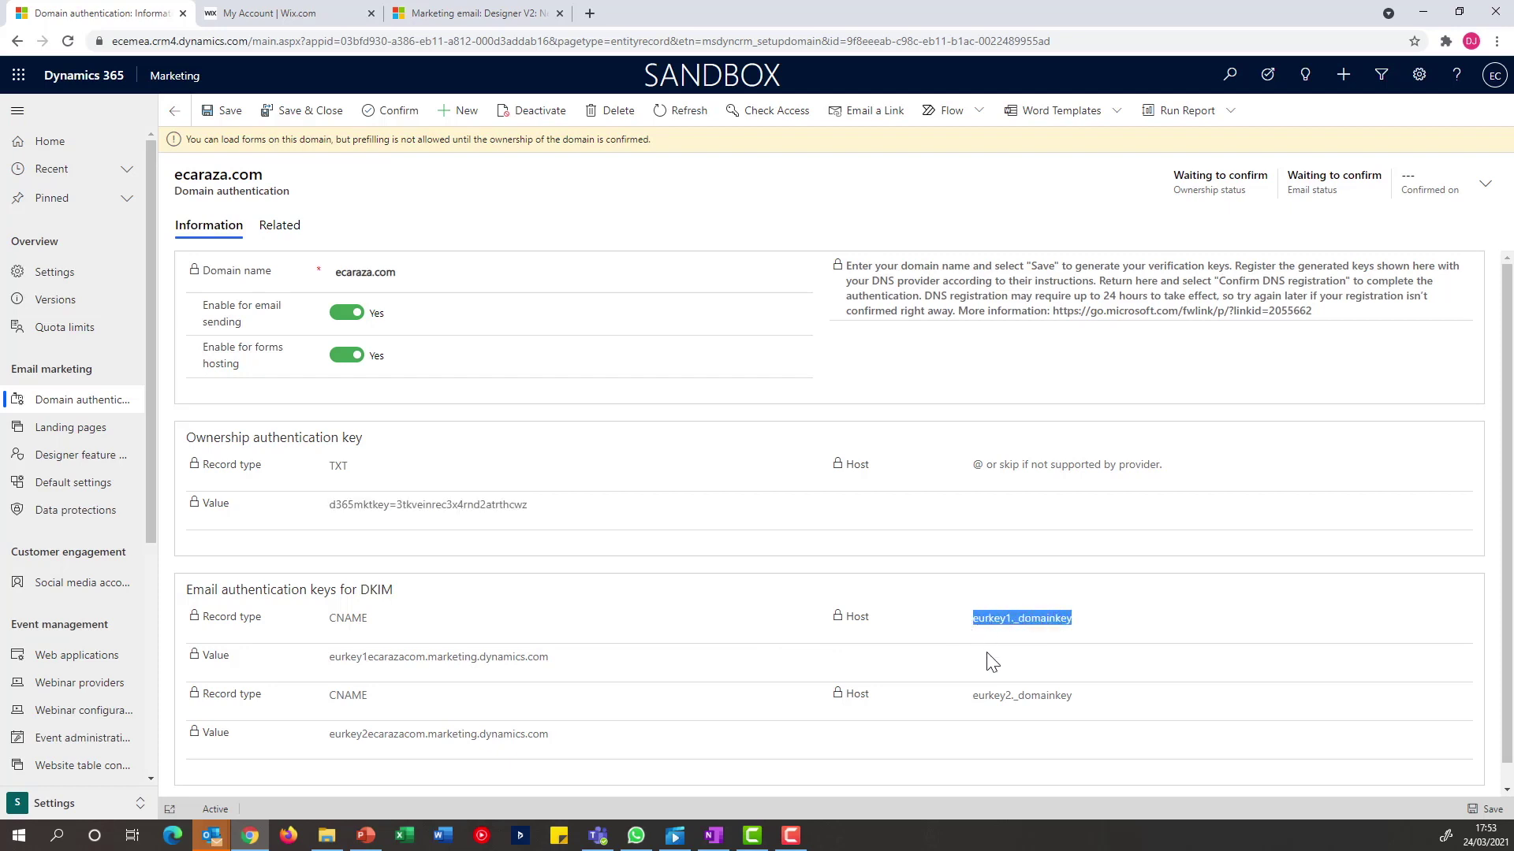
Add the first DKIM CNAME record, eurkey1._domainkey, in Wix with its Dynamics value
{"action": "left_click", "coordinate": [308, 17]}
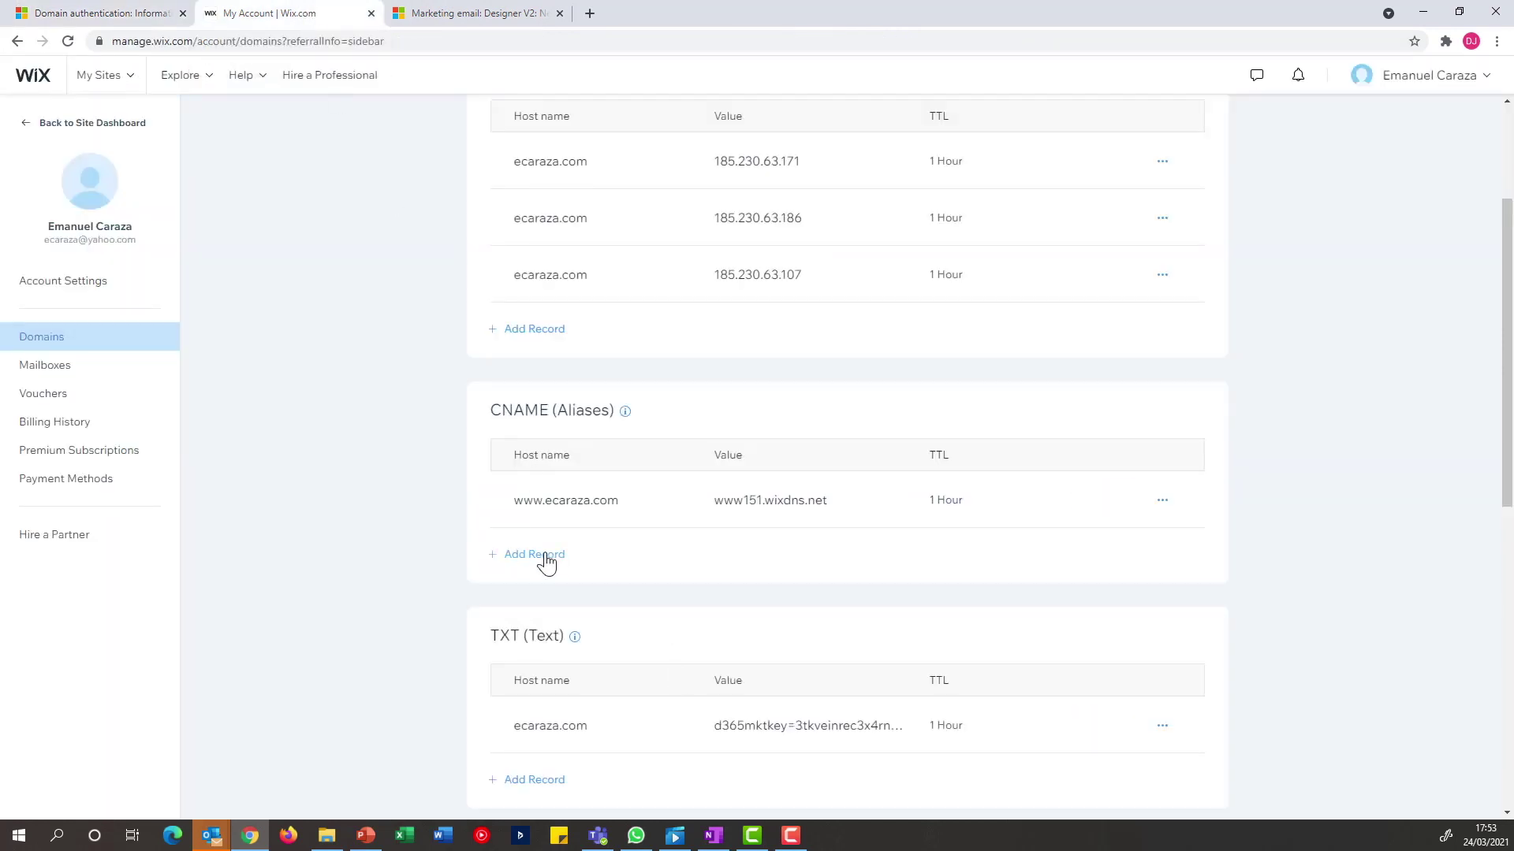
{"action": "left_click", "coordinate": [546, 561]}
{"action": "left_click", "coordinate": [578, 565]}
{"action": "key", "text": "ctrl+v"}
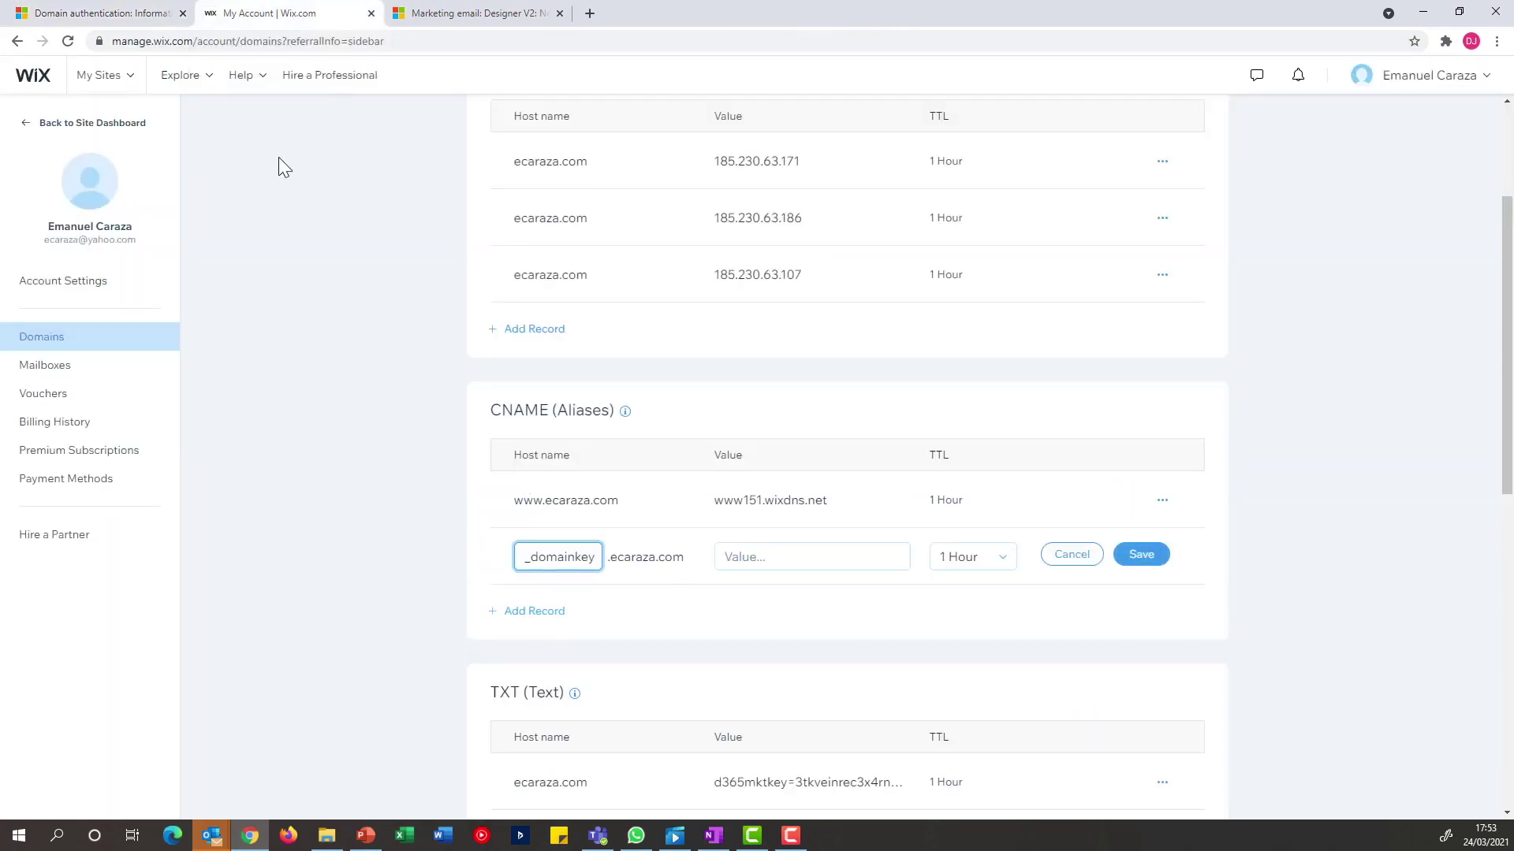
{"action": "left_click", "coordinate": [127, 18]}
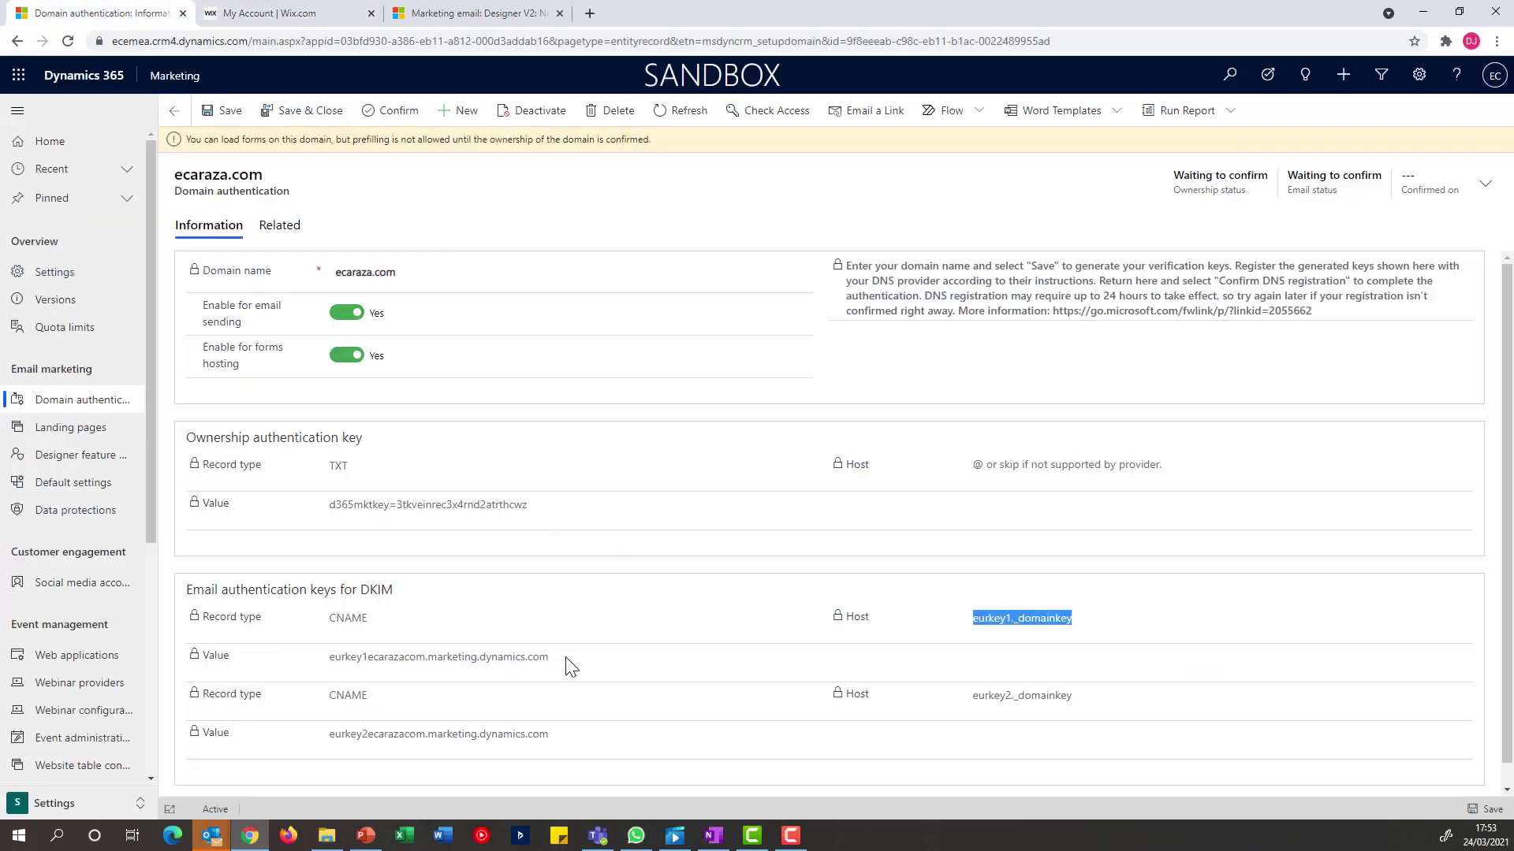
{"action": "left_click_drag", "start_coordinate": [560, 662], "coordinate": [333, 672]}
{"action": "key", "text": "ctrl+c"}
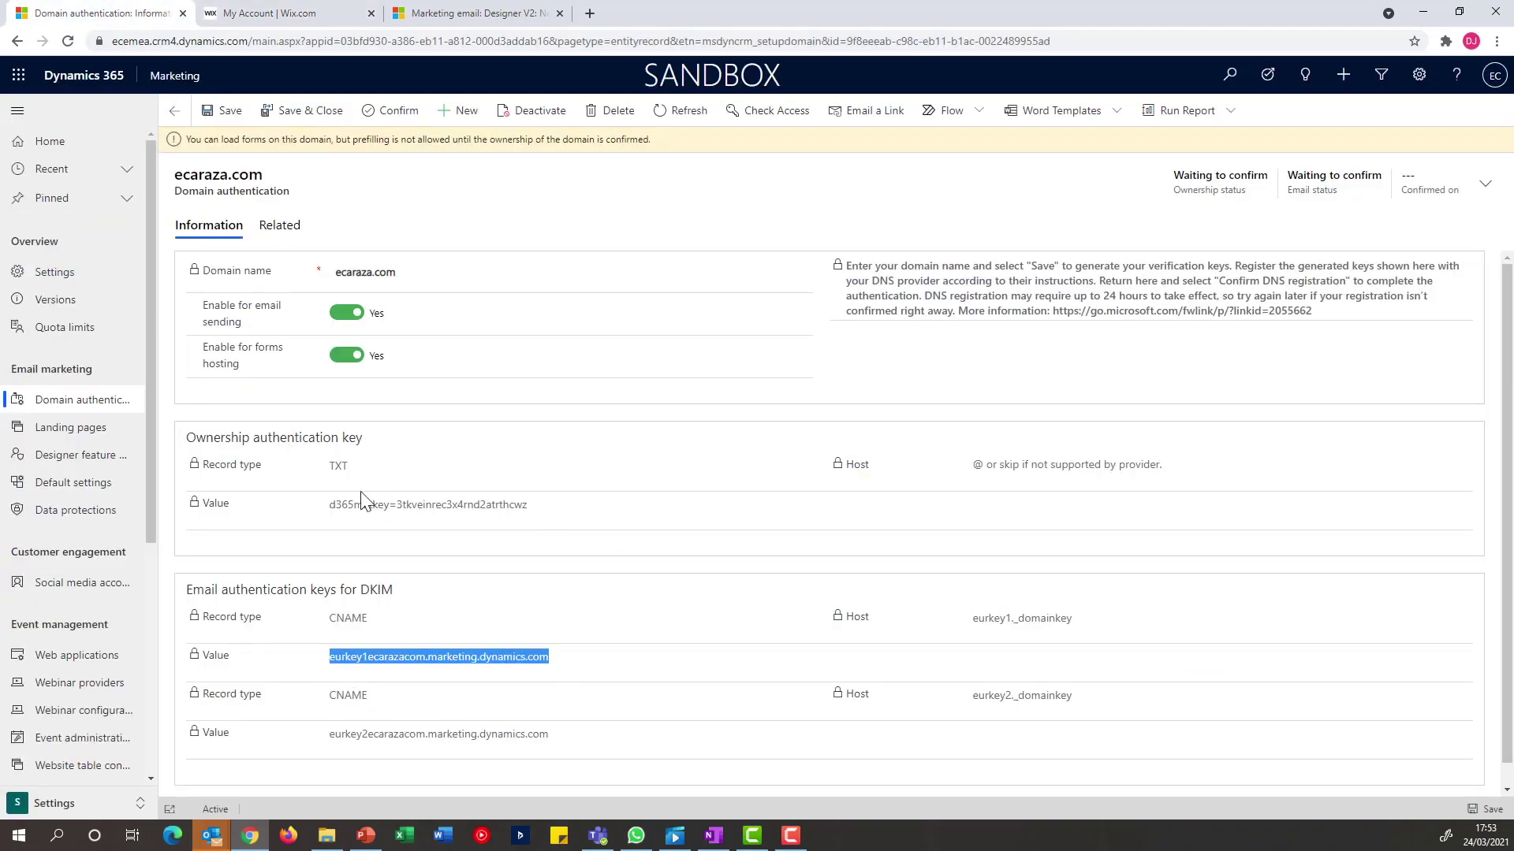
{"action": "left_click", "coordinate": [309, 7]}
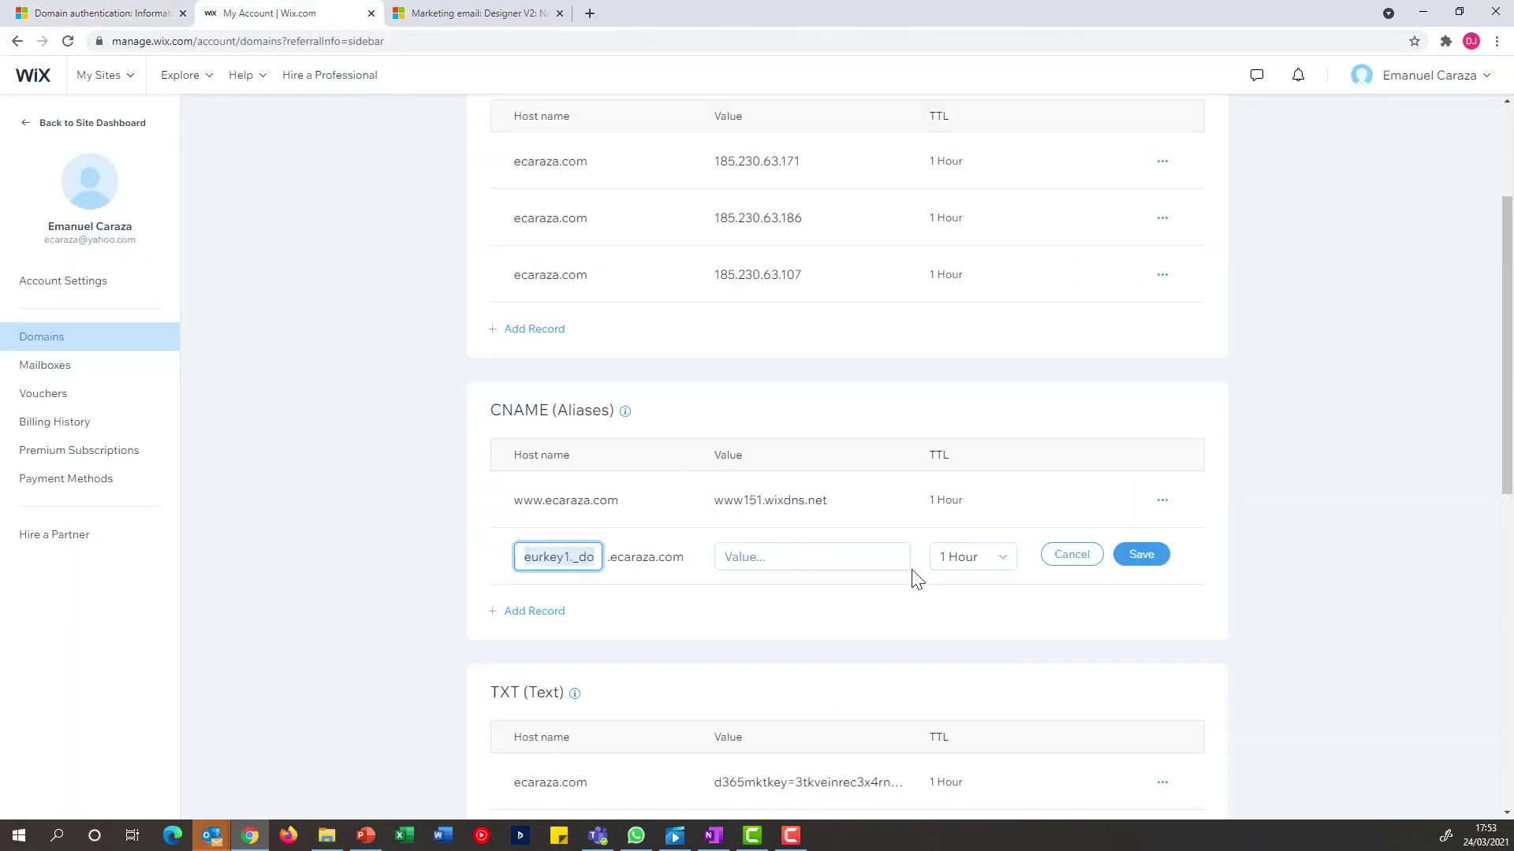
{"action": "left_click", "coordinate": [855, 553]}
{"action": "key", "text": "ctrl+v"}
{"action": "left_click", "coordinate": [1140, 555]}
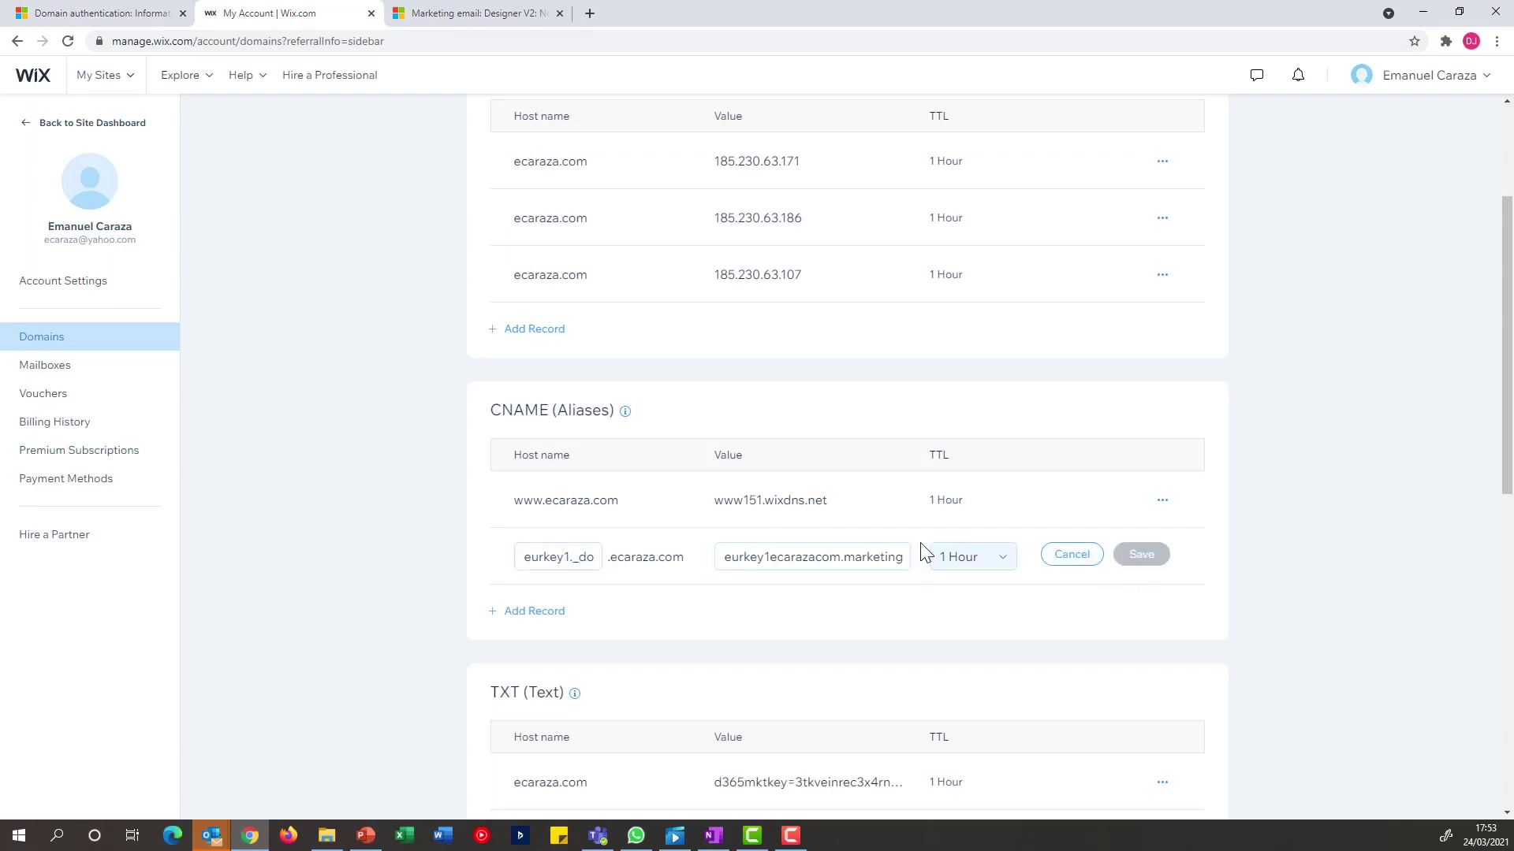
Add the second DKIM CNAME record, eurkey2._domainkey, pointing to eurkey2ecarazacom.marketing.dynamics.com
{"action": "left_click", "coordinate": [94, 14]}
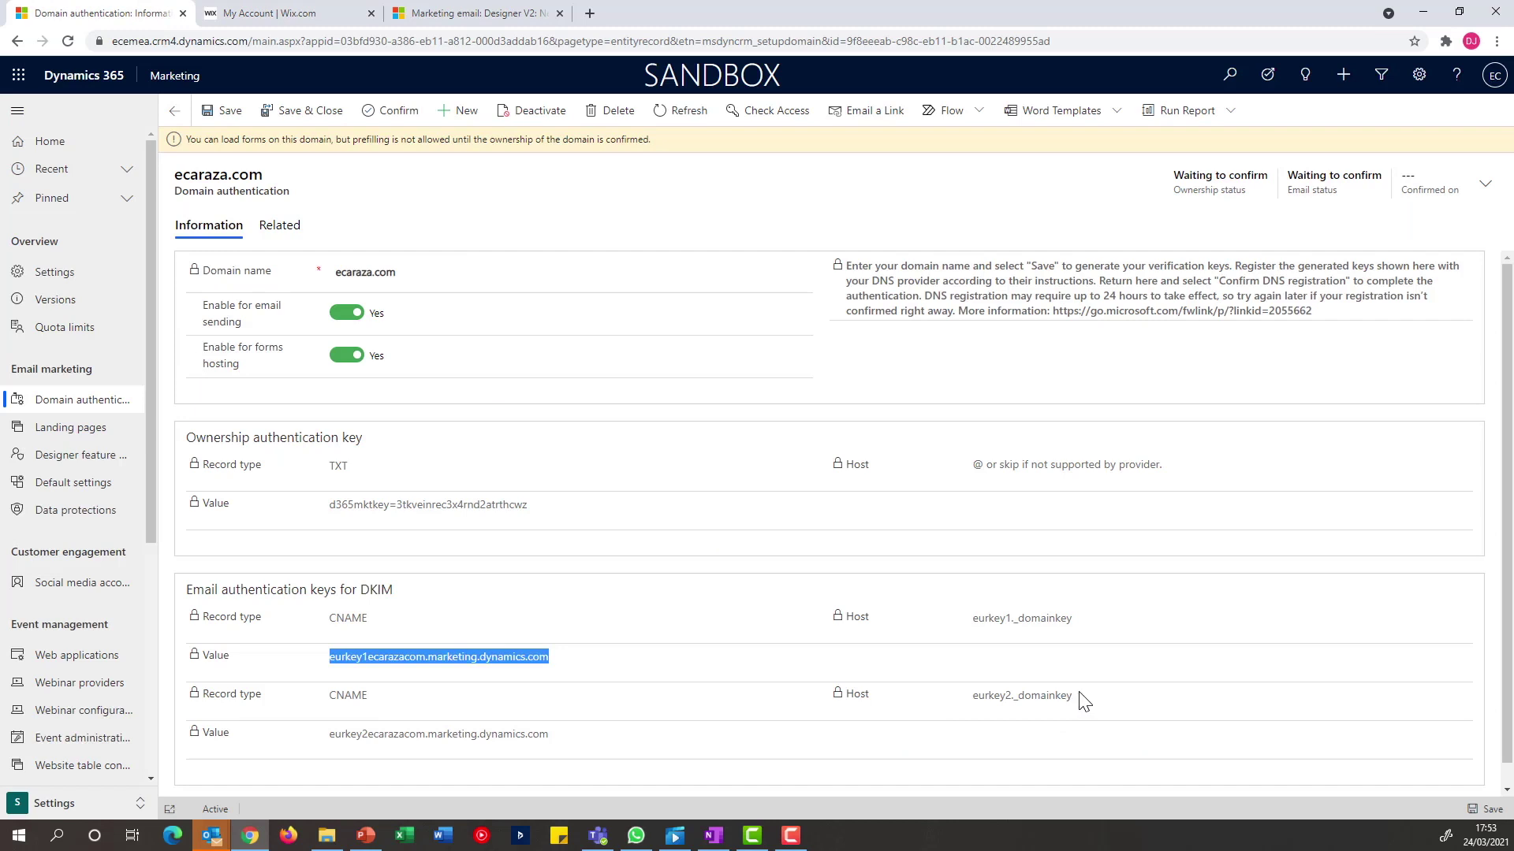
{"action": "left_click_drag", "start_coordinate": [1082, 700], "coordinate": [977, 699]}
{"action": "key", "text": "ctrl+c"}
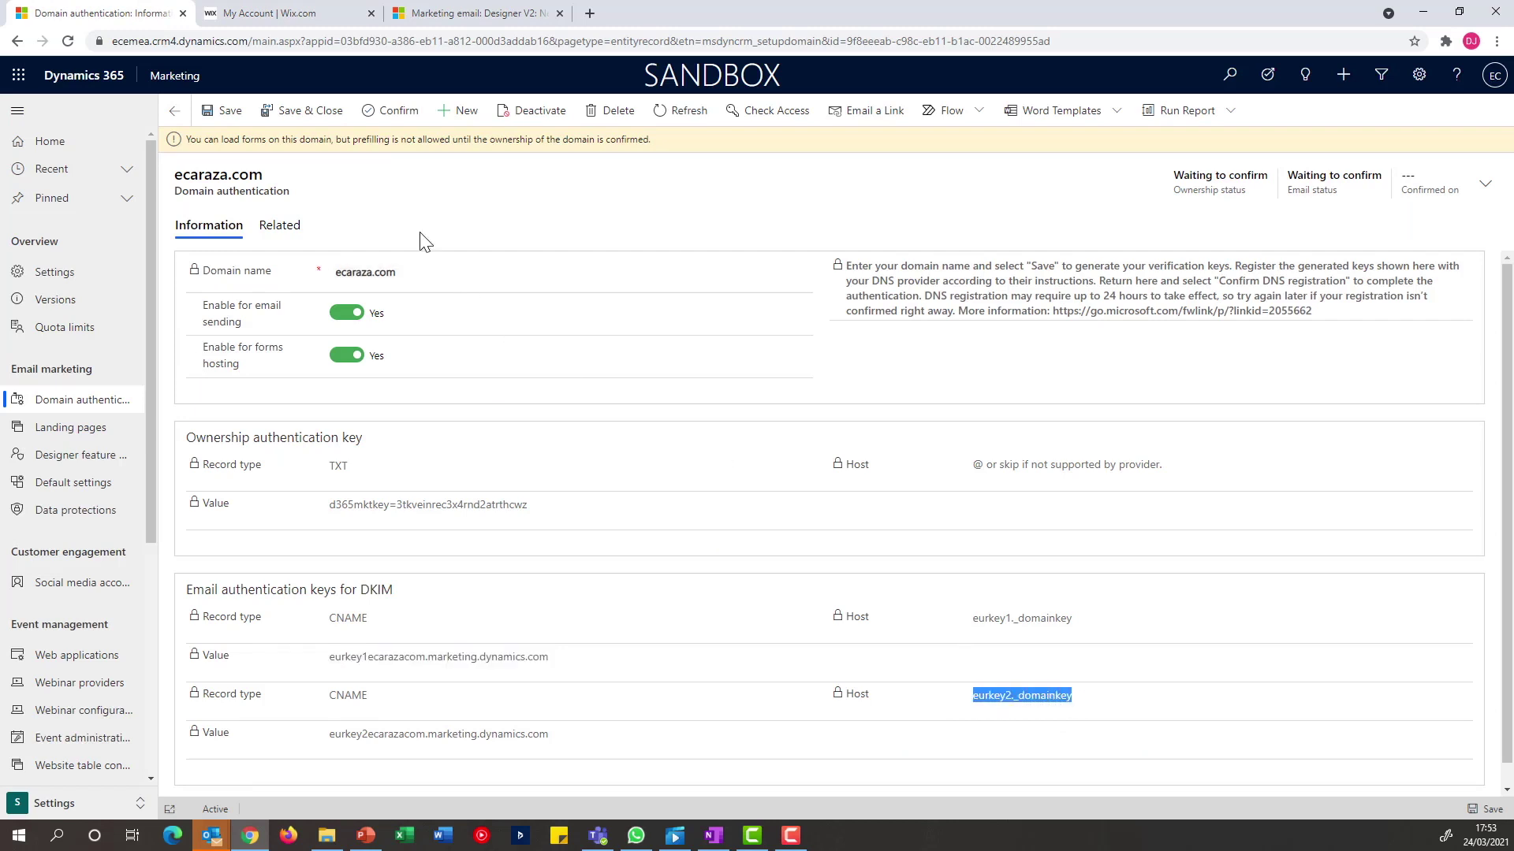
{"action": "left_click", "coordinate": [300, 14]}
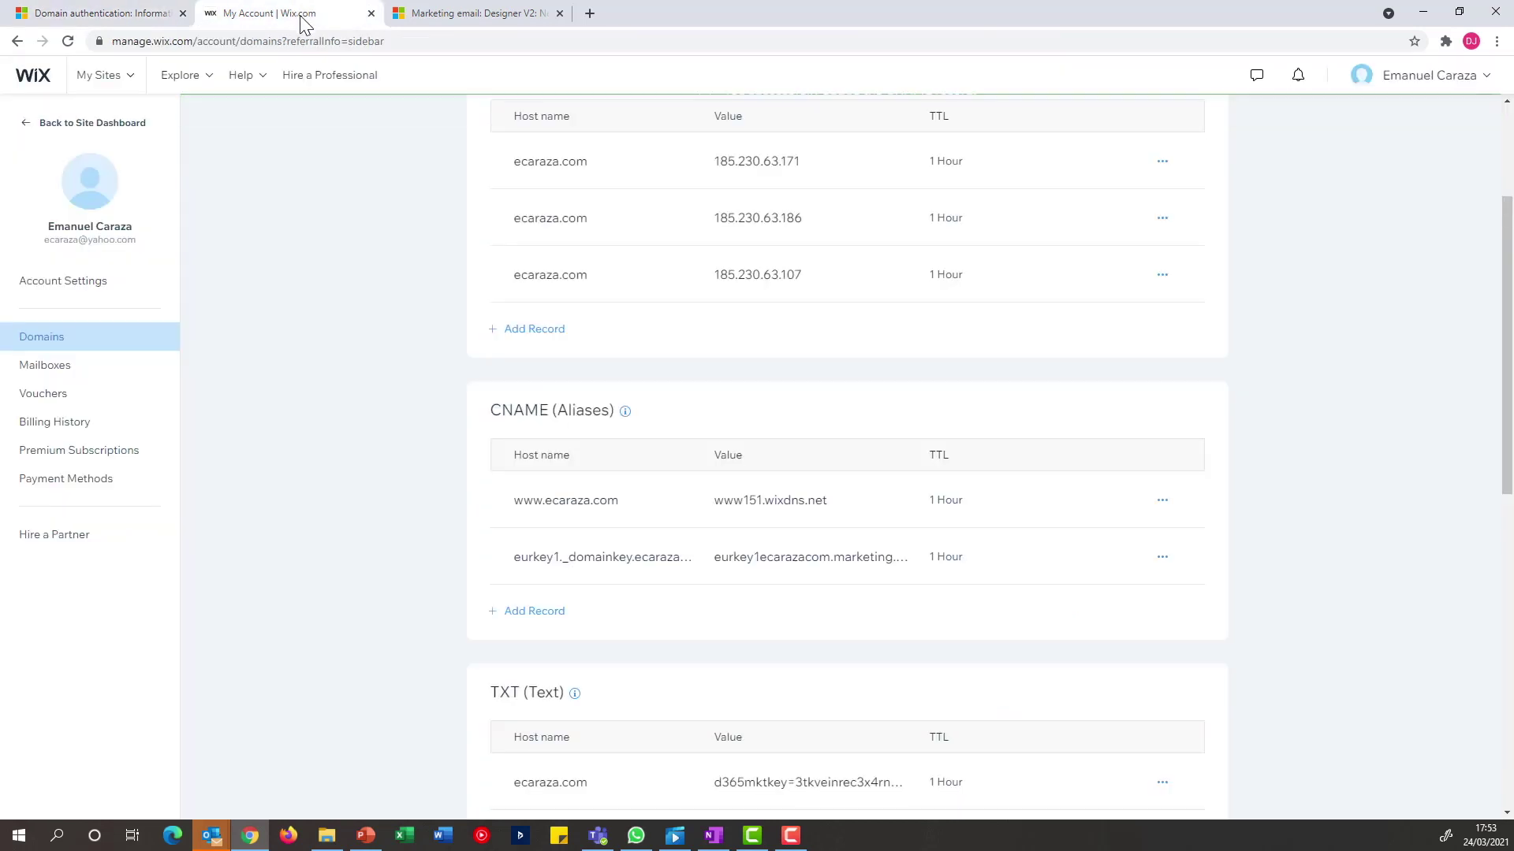
{"action": "left_click", "coordinate": [539, 613]}
{"action": "left_click", "coordinate": [564, 618]}
{"action": "key", "text": "ctrl+v"}
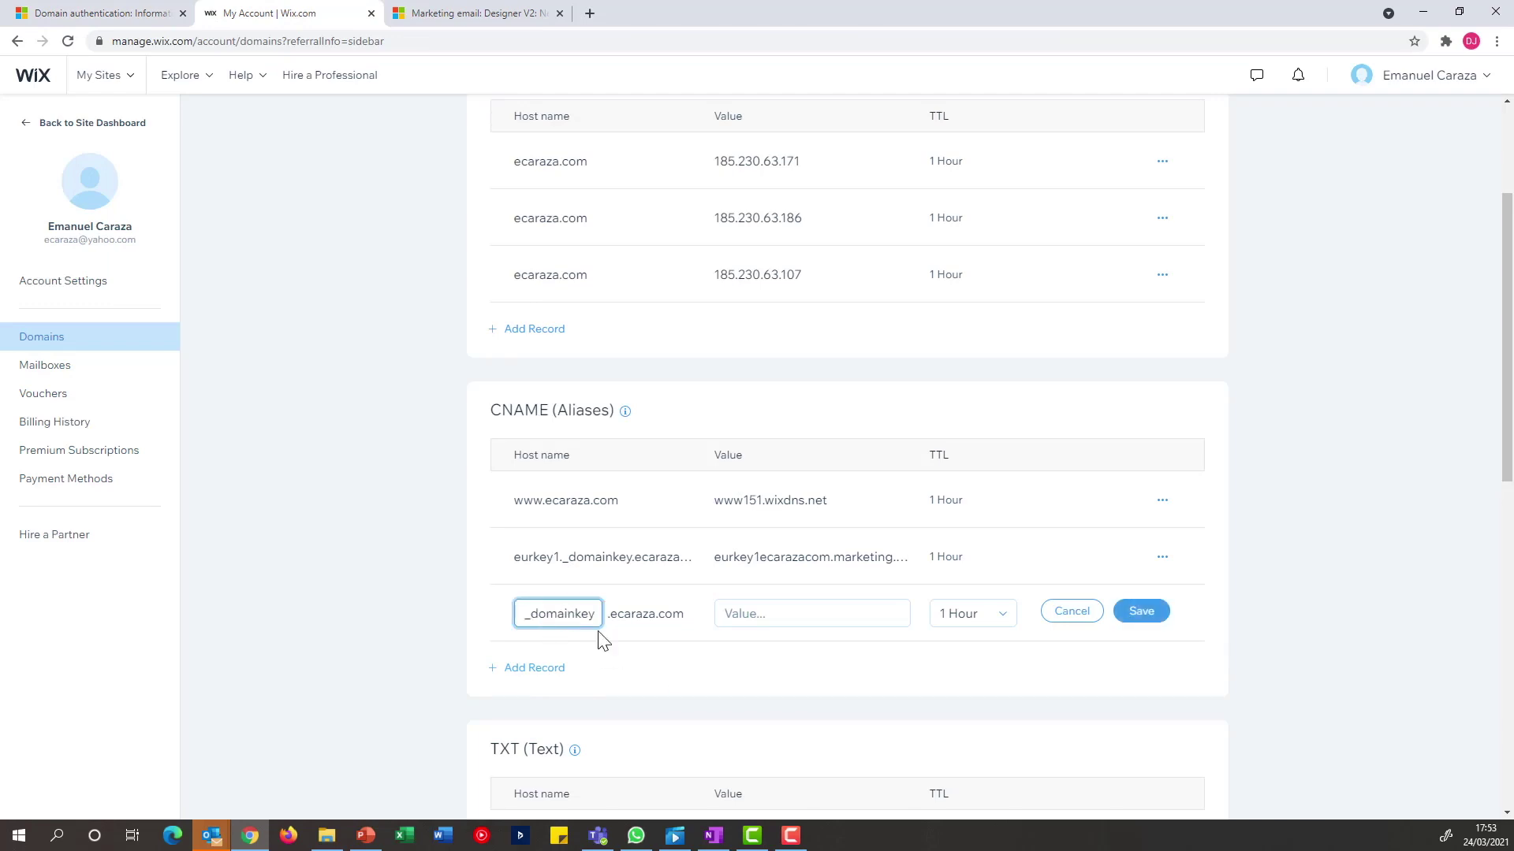
{"action": "left_click", "coordinate": [103, 15]}
{"action": "left_click_drag", "start_coordinate": [560, 745], "coordinate": [337, 749]}
{"action": "key", "text": "ctrl+c"}
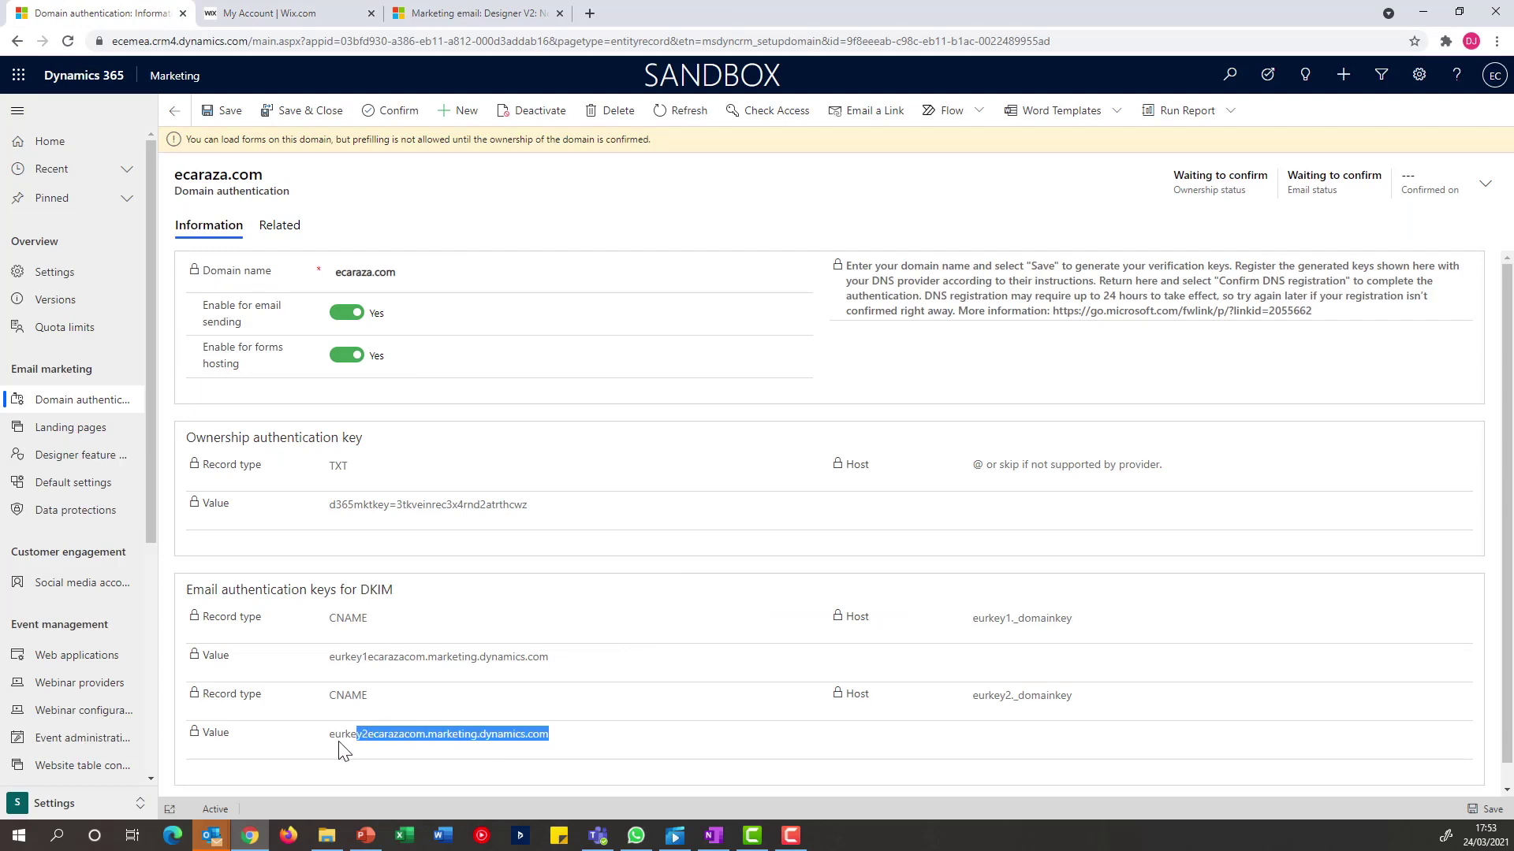
{"action": "left_click", "coordinate": [277, 14]}
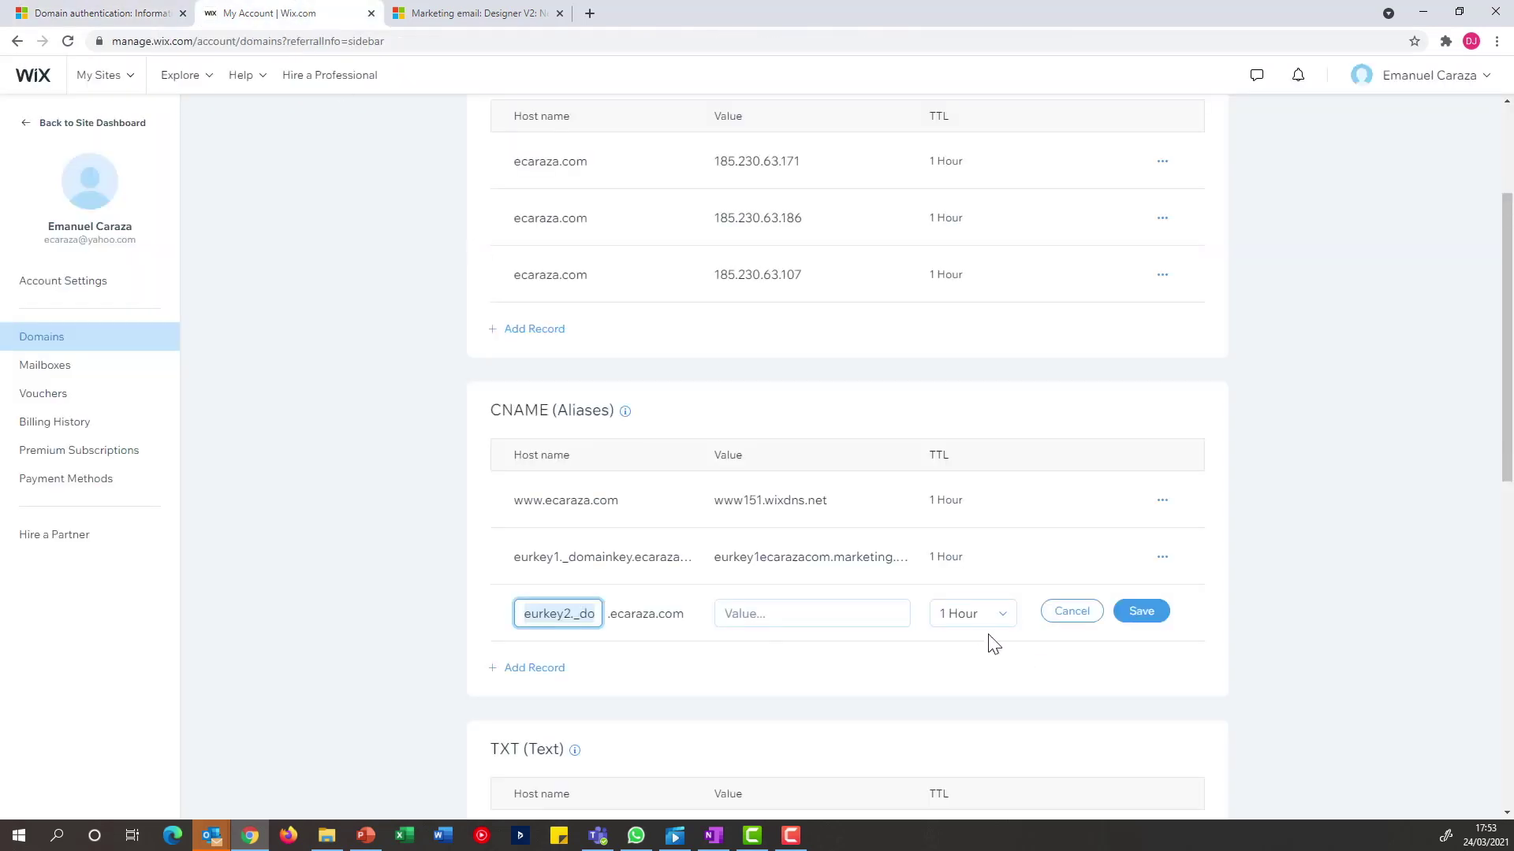
{"action": "left_click", "coordinate": [861, 612]}
{"action": "key", "text": "ctrl+v"}
{"action": "left_click", "coordinate": [1153, 612]}
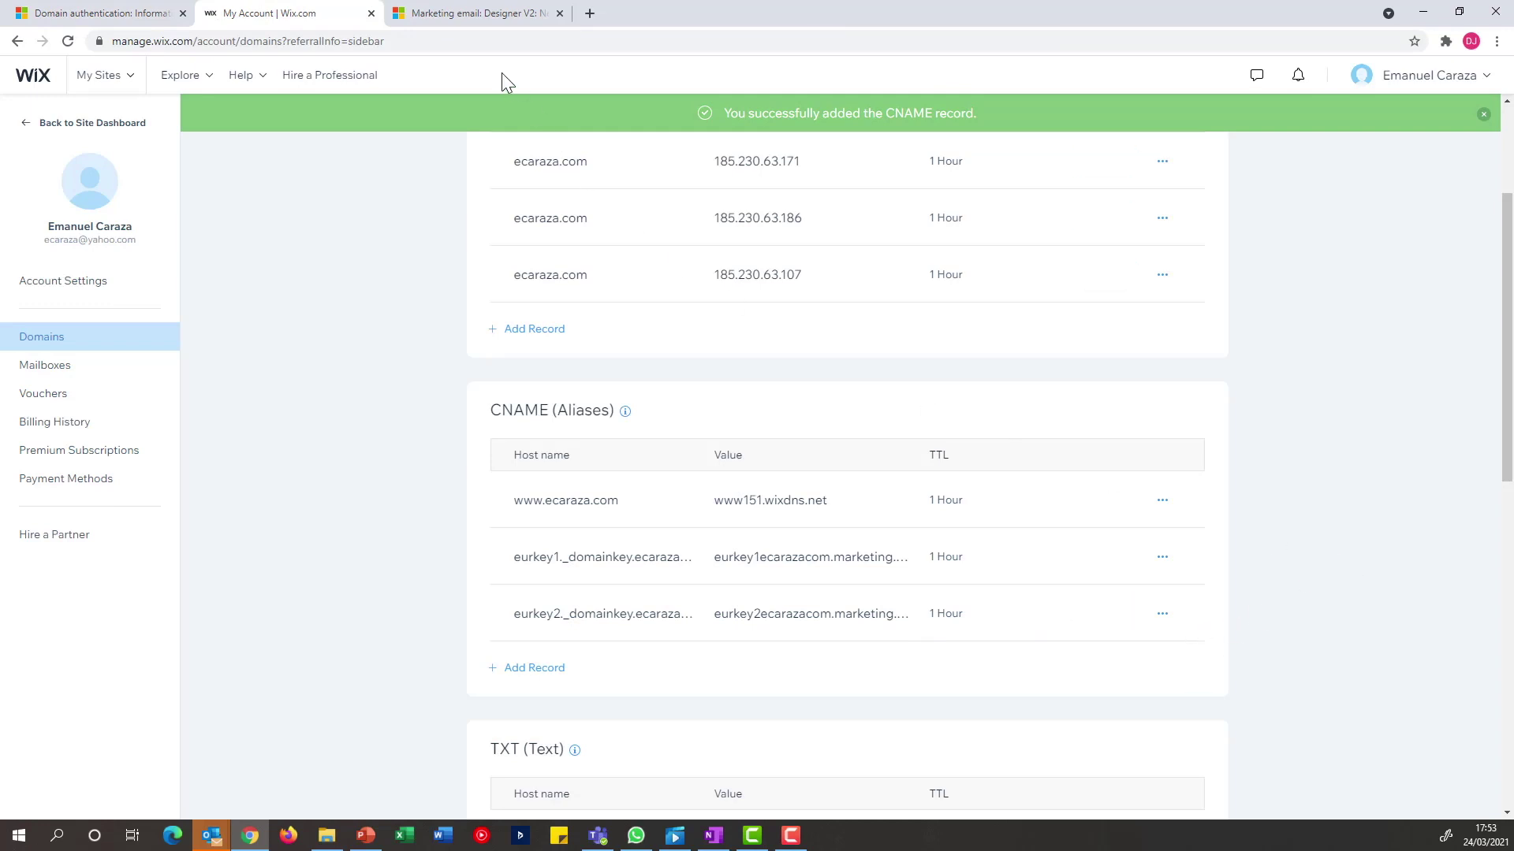
{"action": "left_click", "coordinate": [108, 14]}
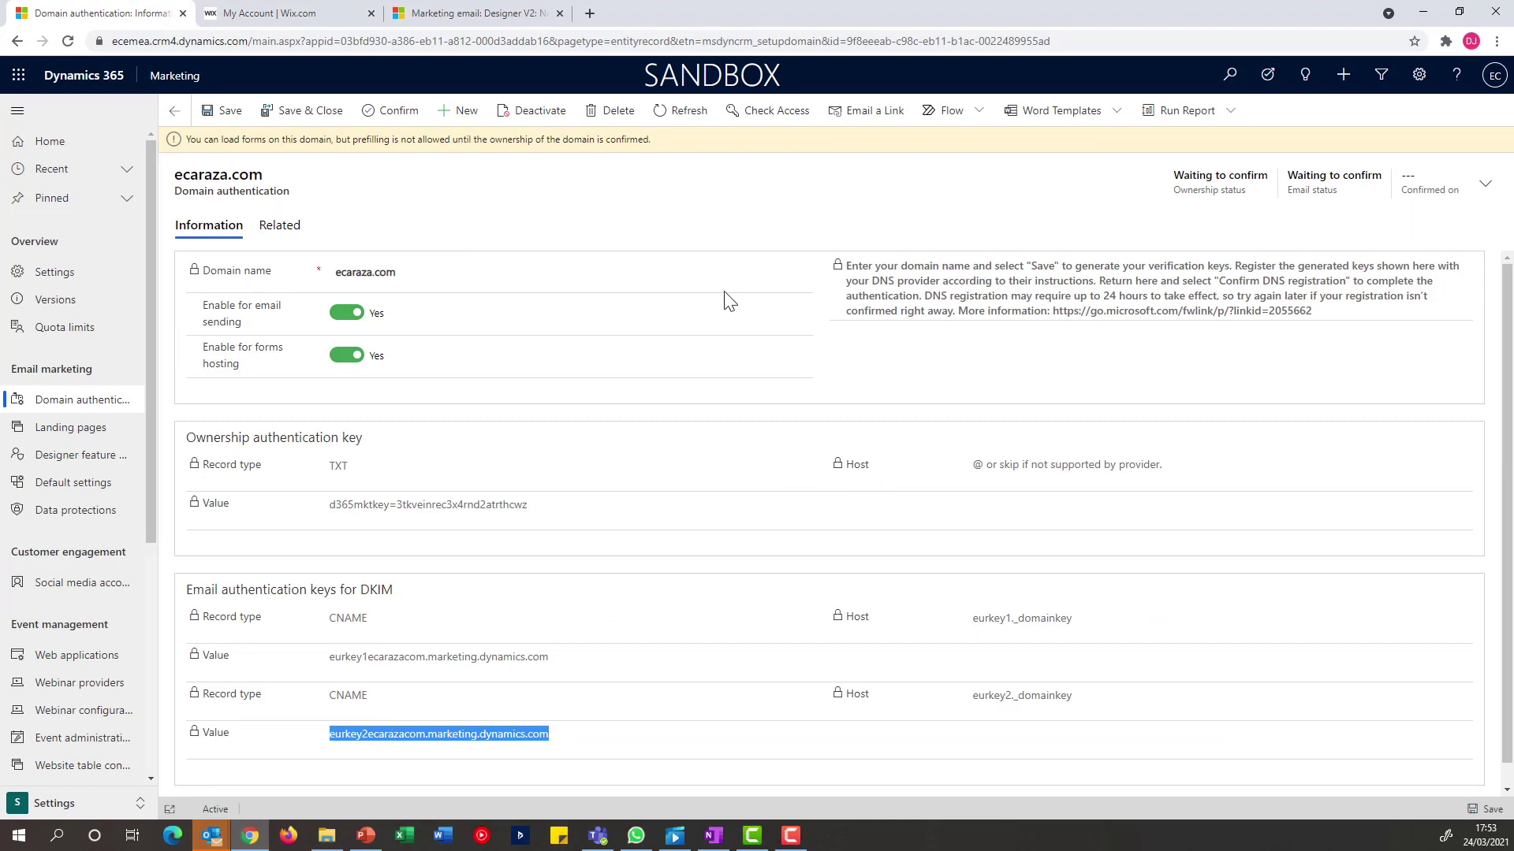
Confirm the ecaraza.com DNS records and refresh until ownership and email status read Confirmed
{"action": "left_click", "coordinate": [383, 117]}
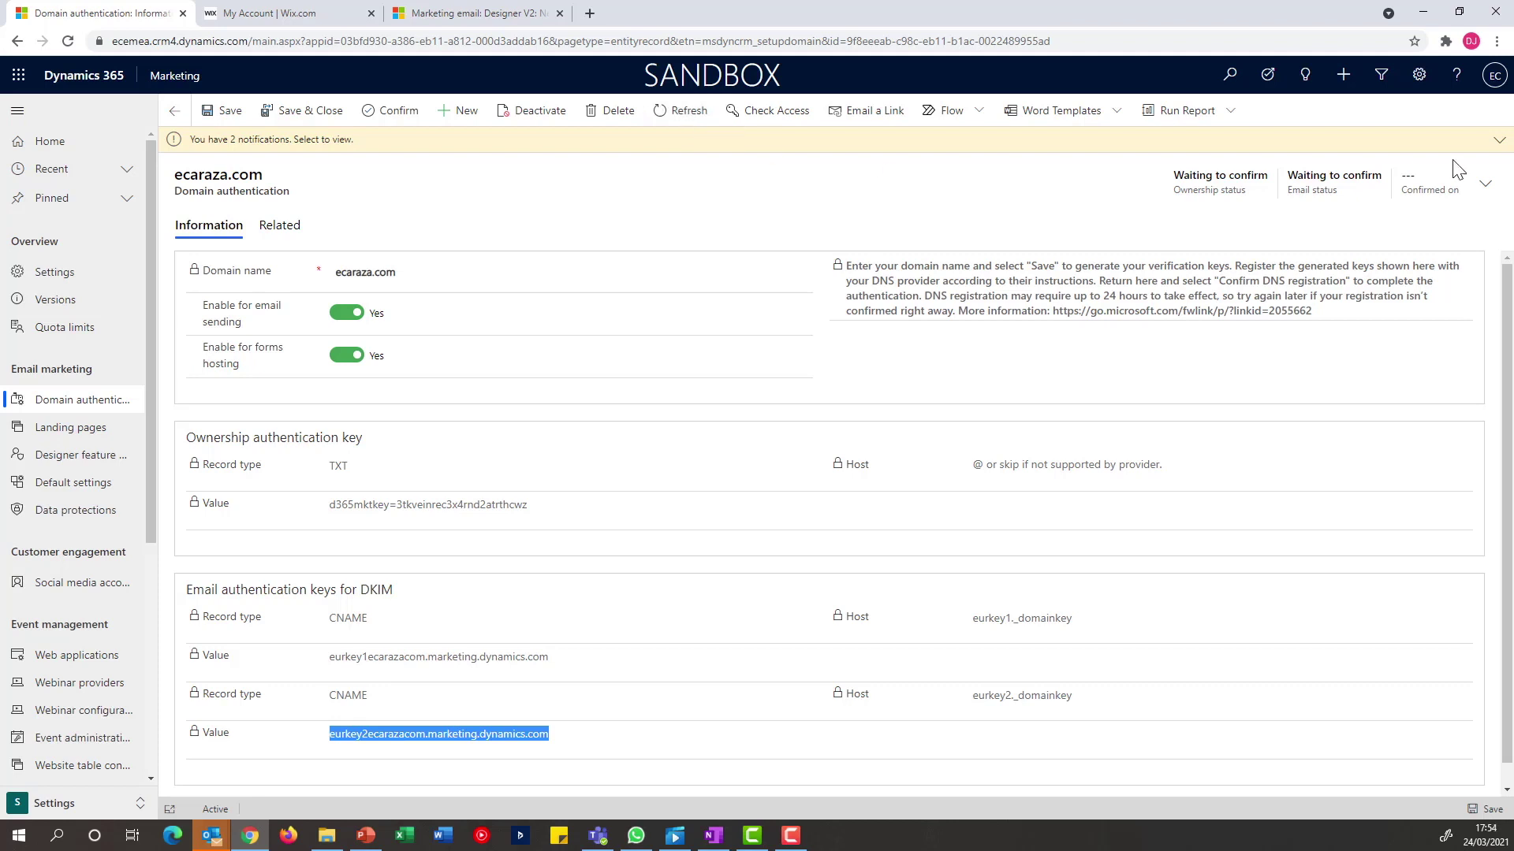
{"action": "left_click", "coordinate": [1500, 151]}
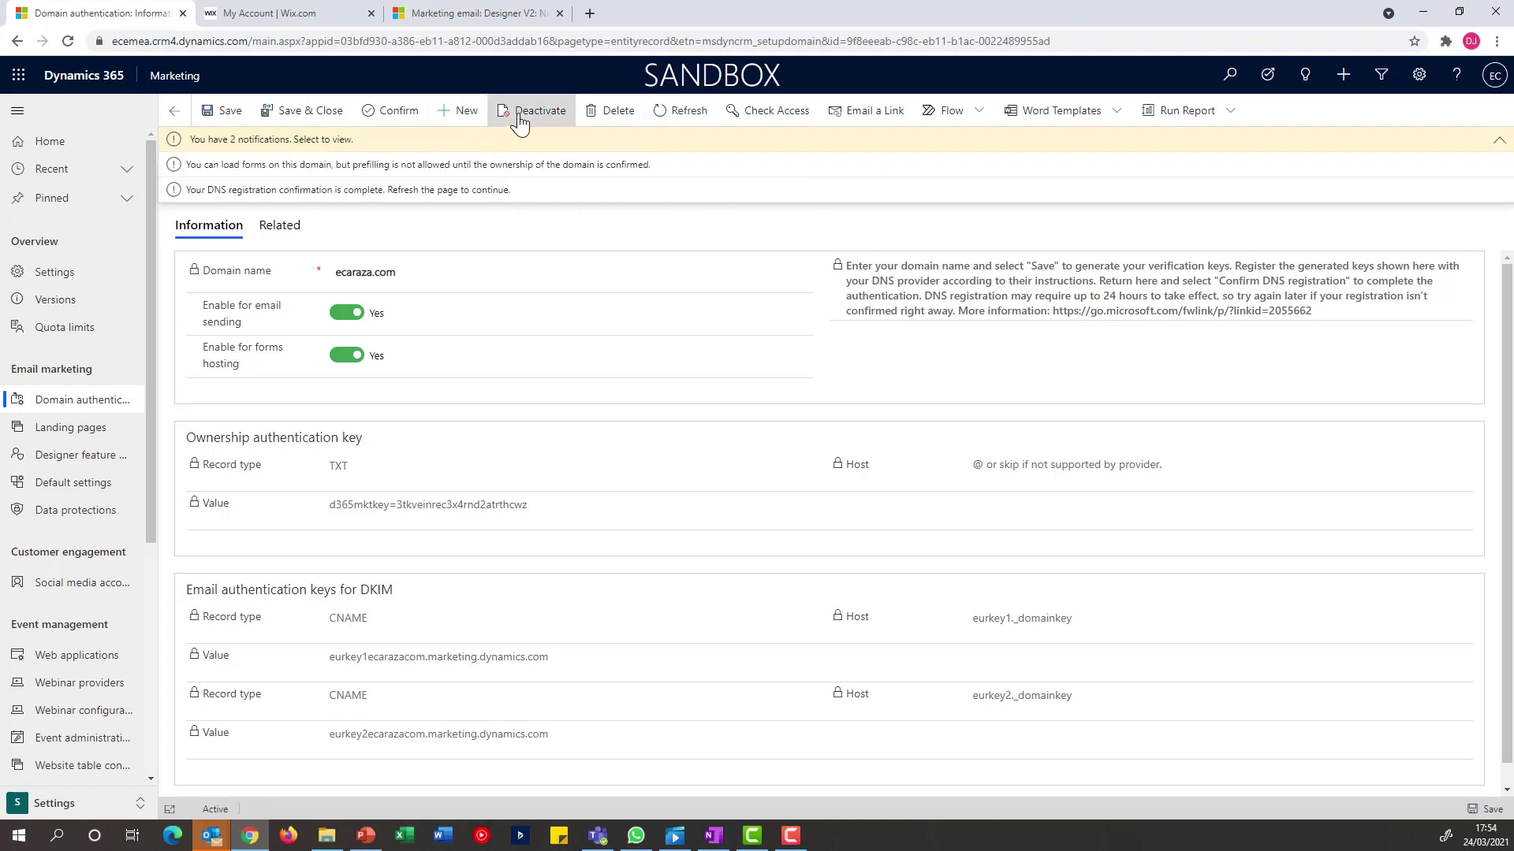
{"action": "left_click", "coordinate": [668, 114]}
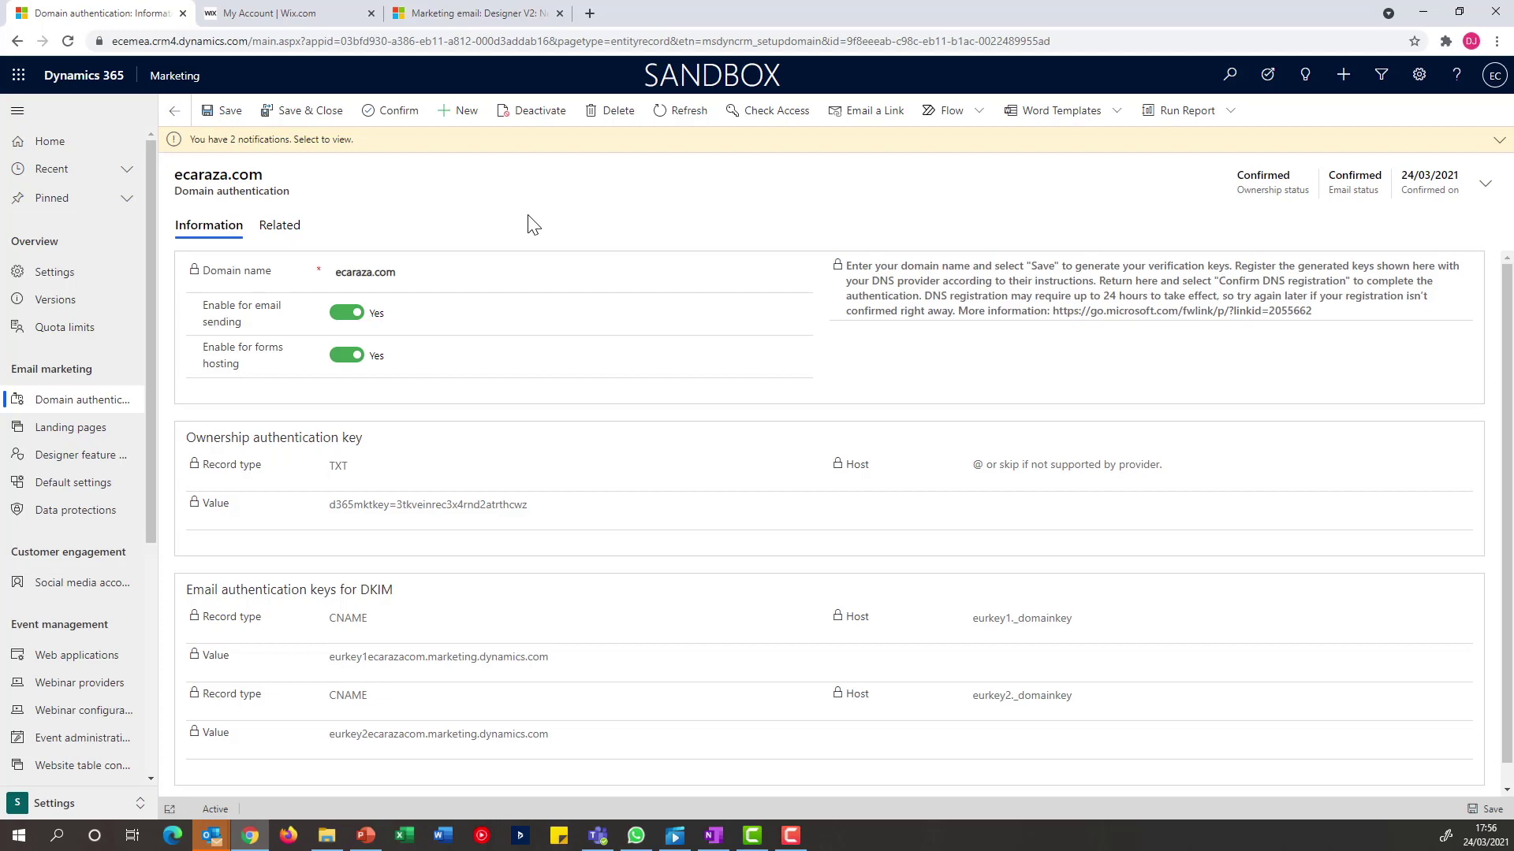
{"action": "left_click", "coordinate": [674, 112]}
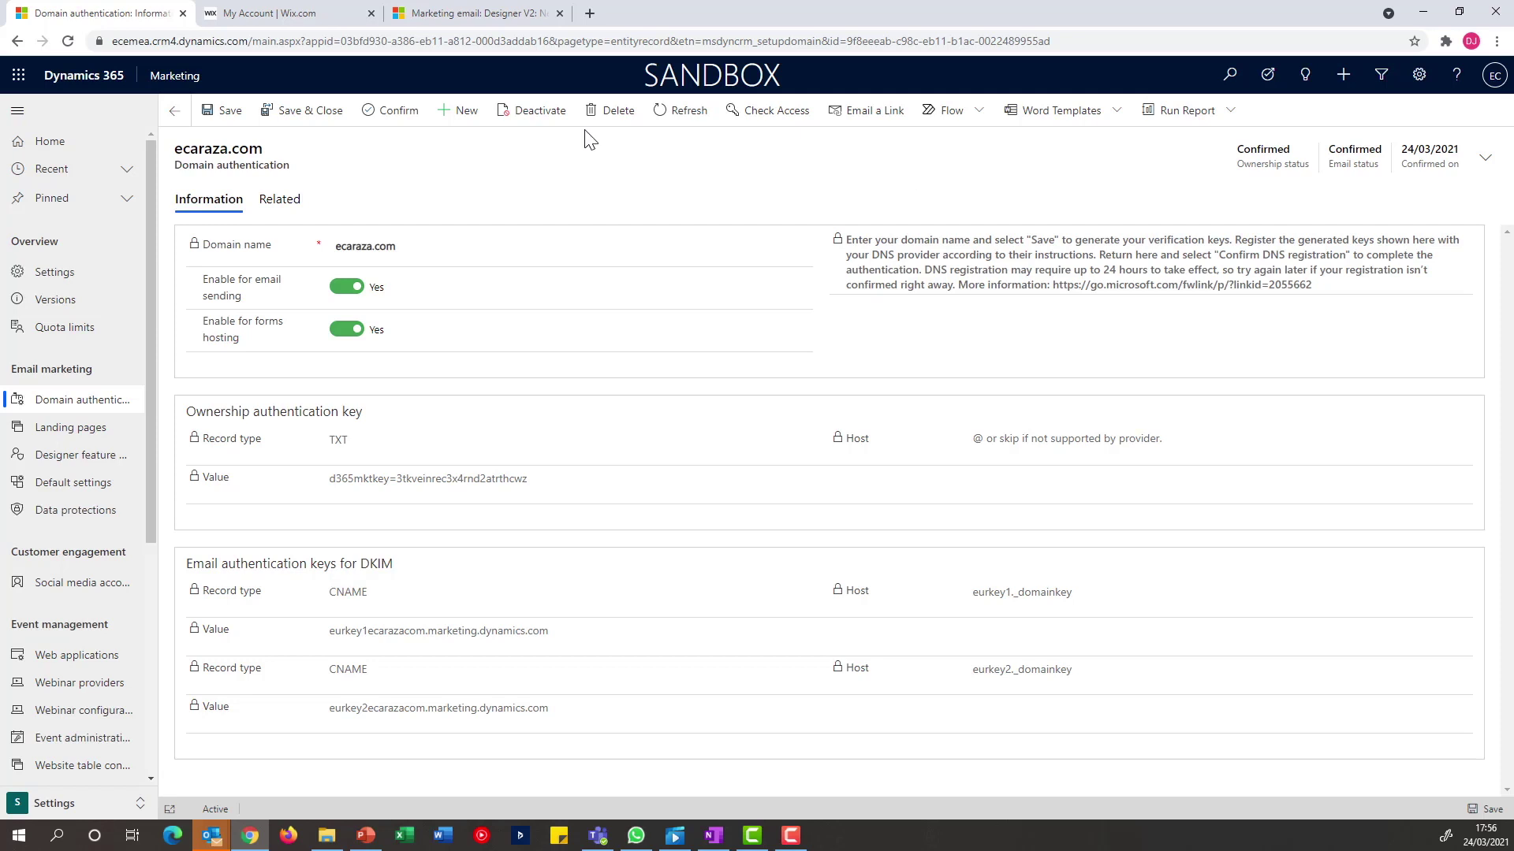
In Email 46c, change the From address to the sender's ecaraza.com address and set subject 'My Subject'
{"action": "left_click", "coordinate": [484, 24]}
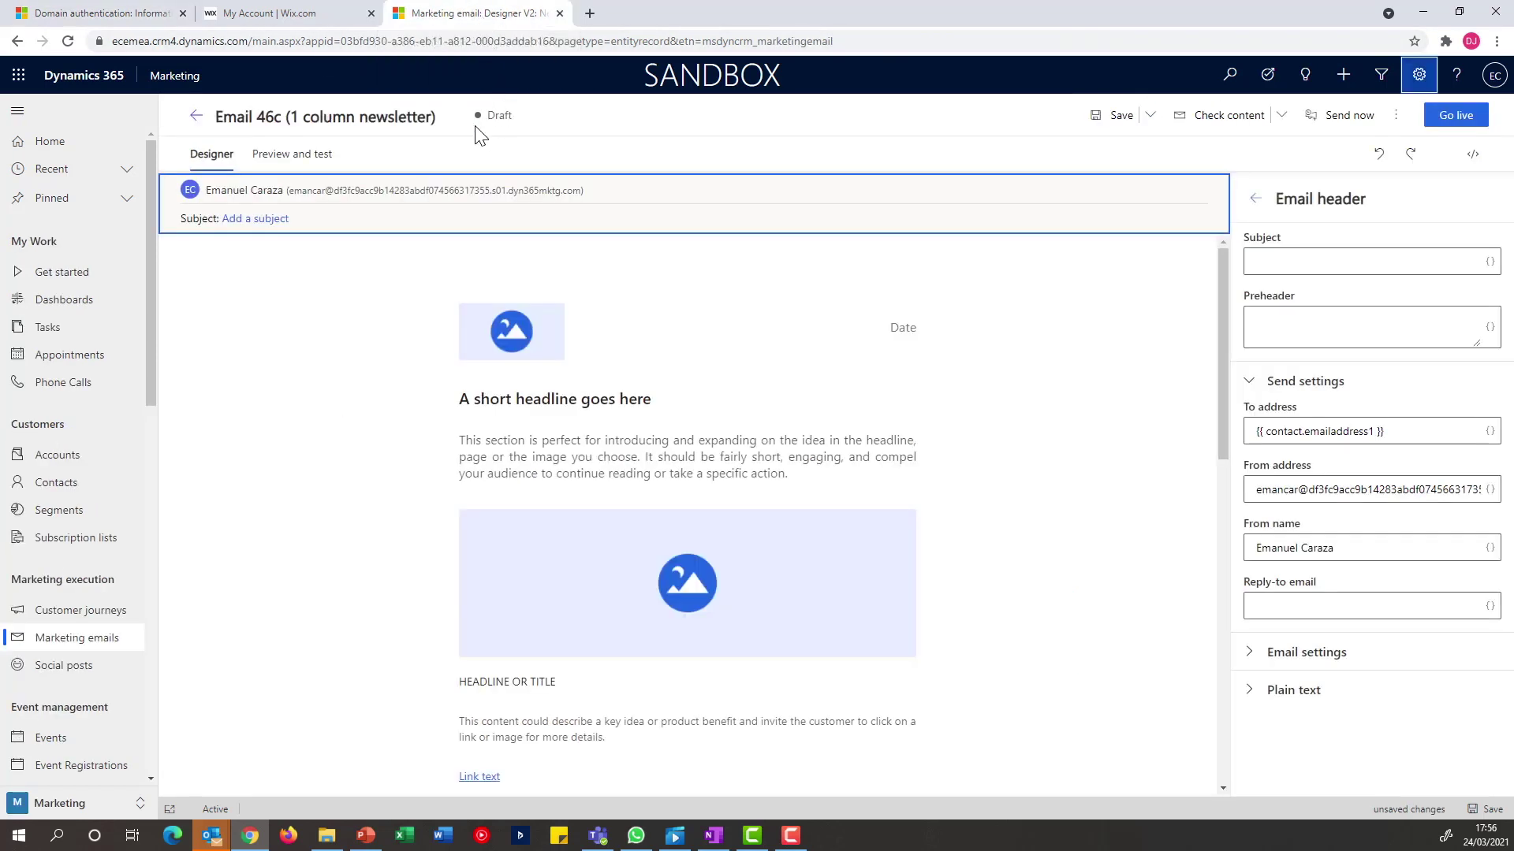
{"action": "left_click", "coordinate": [1409, 490]}
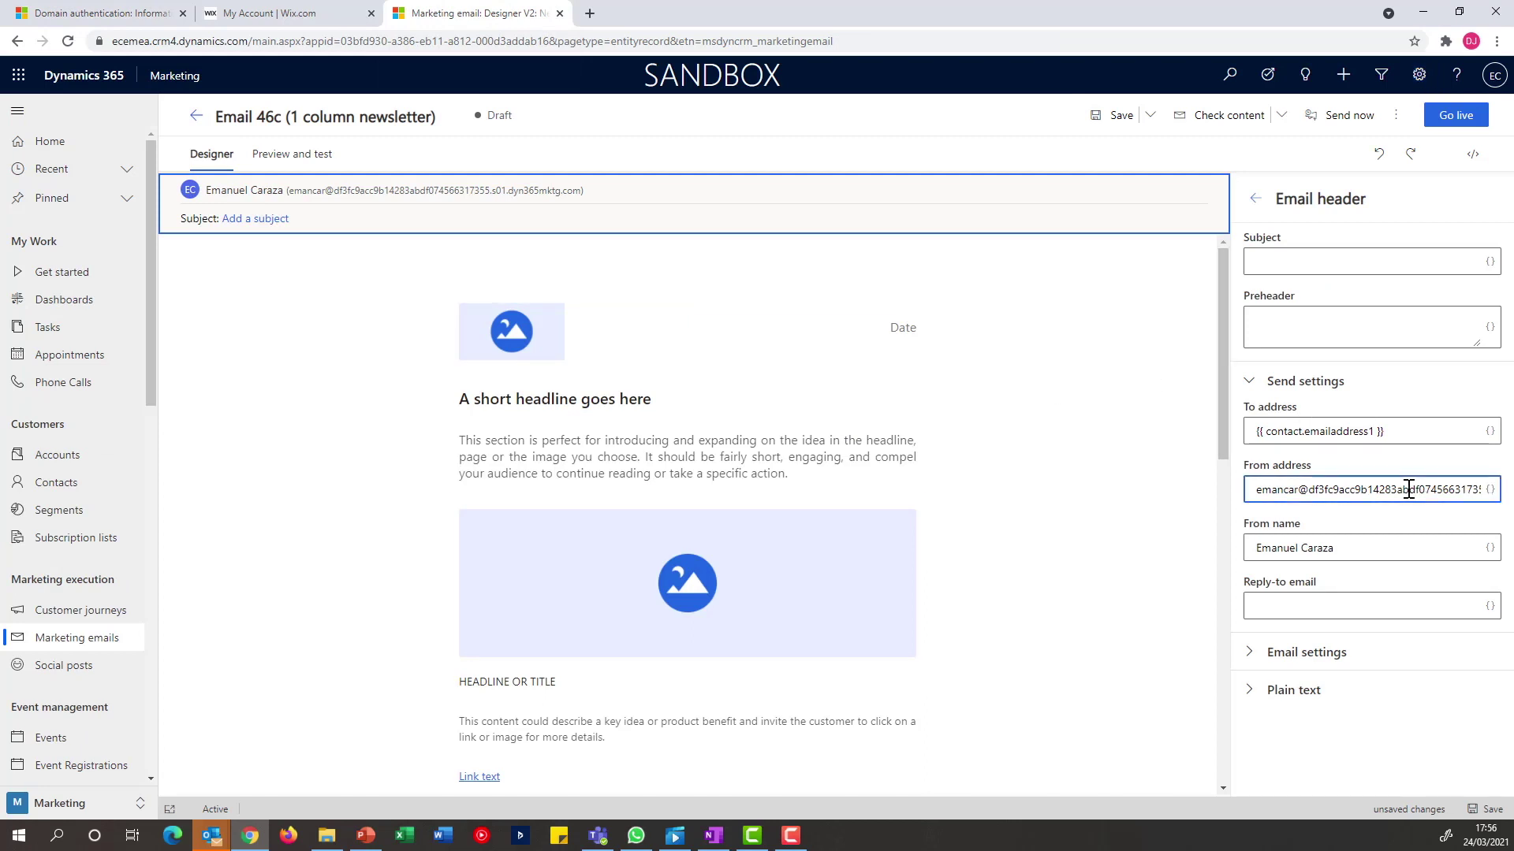
{"action": "triple_click", "coordinate": [1409, 489]}
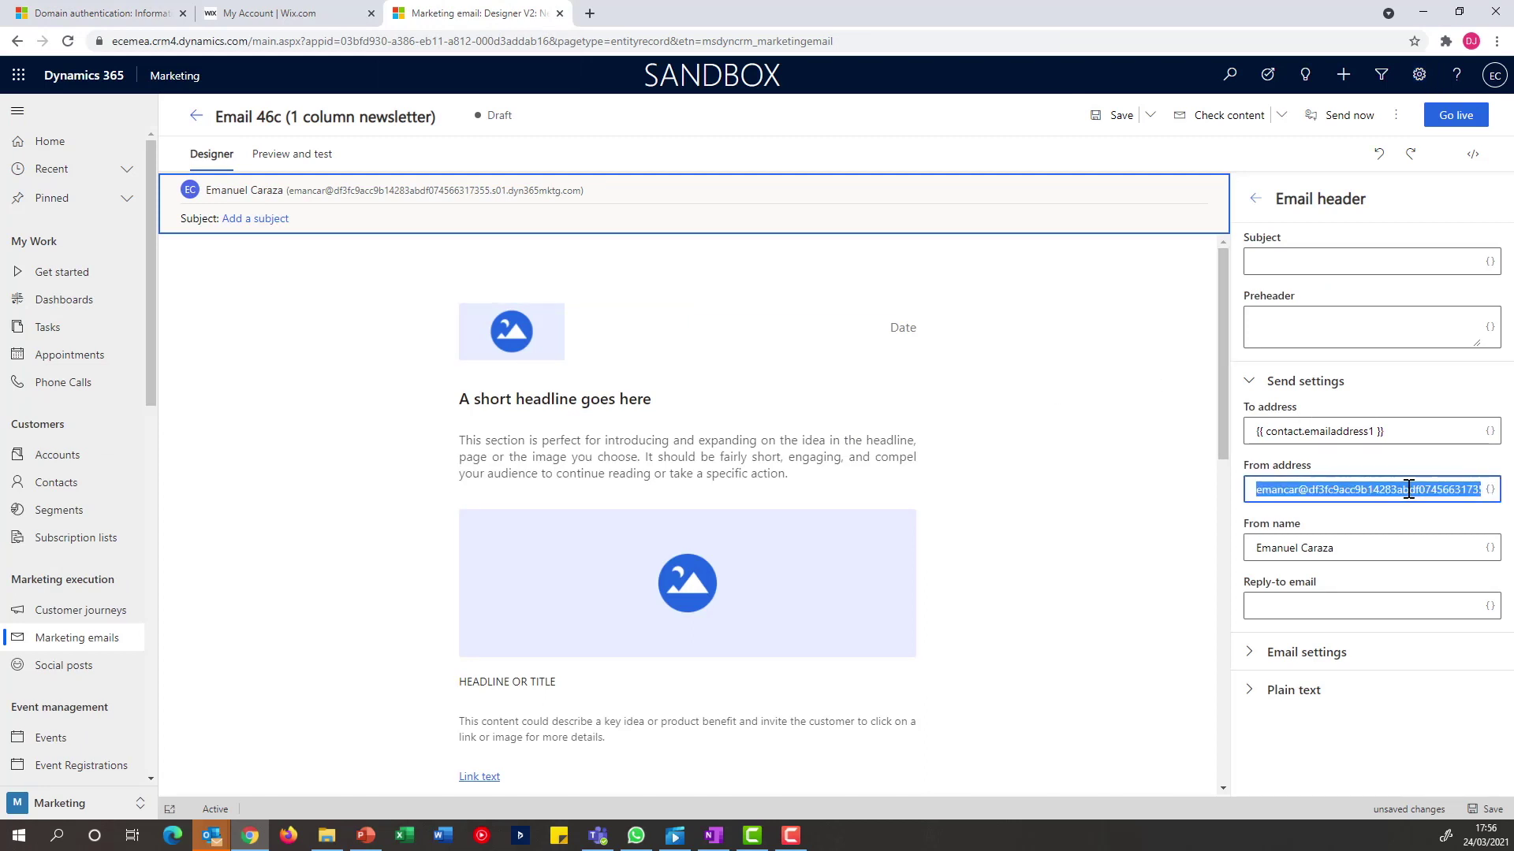
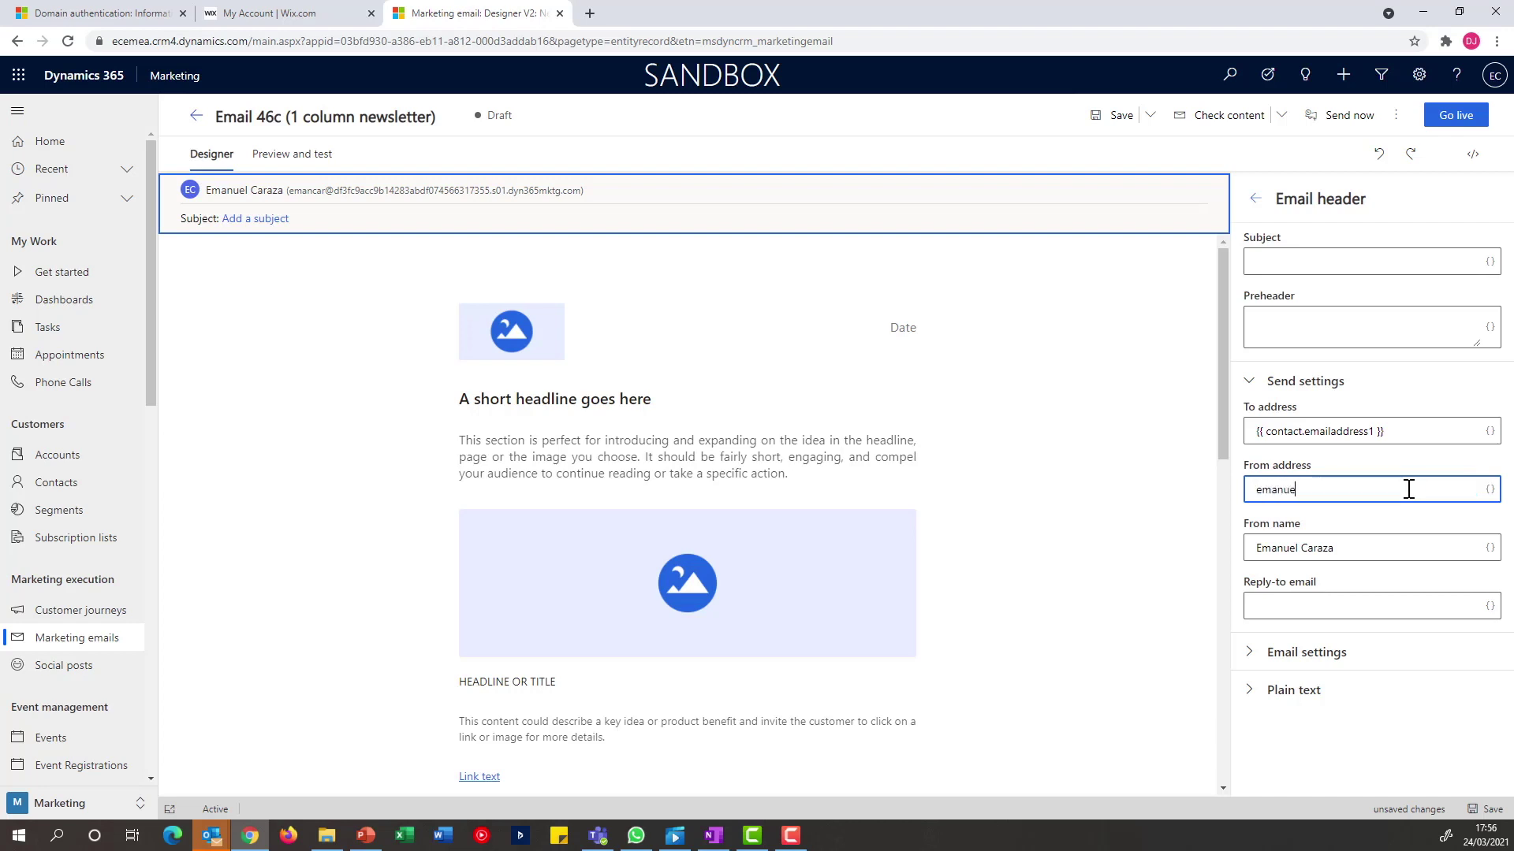
{"action": "left_click", "coordinate": [1240, 402]}
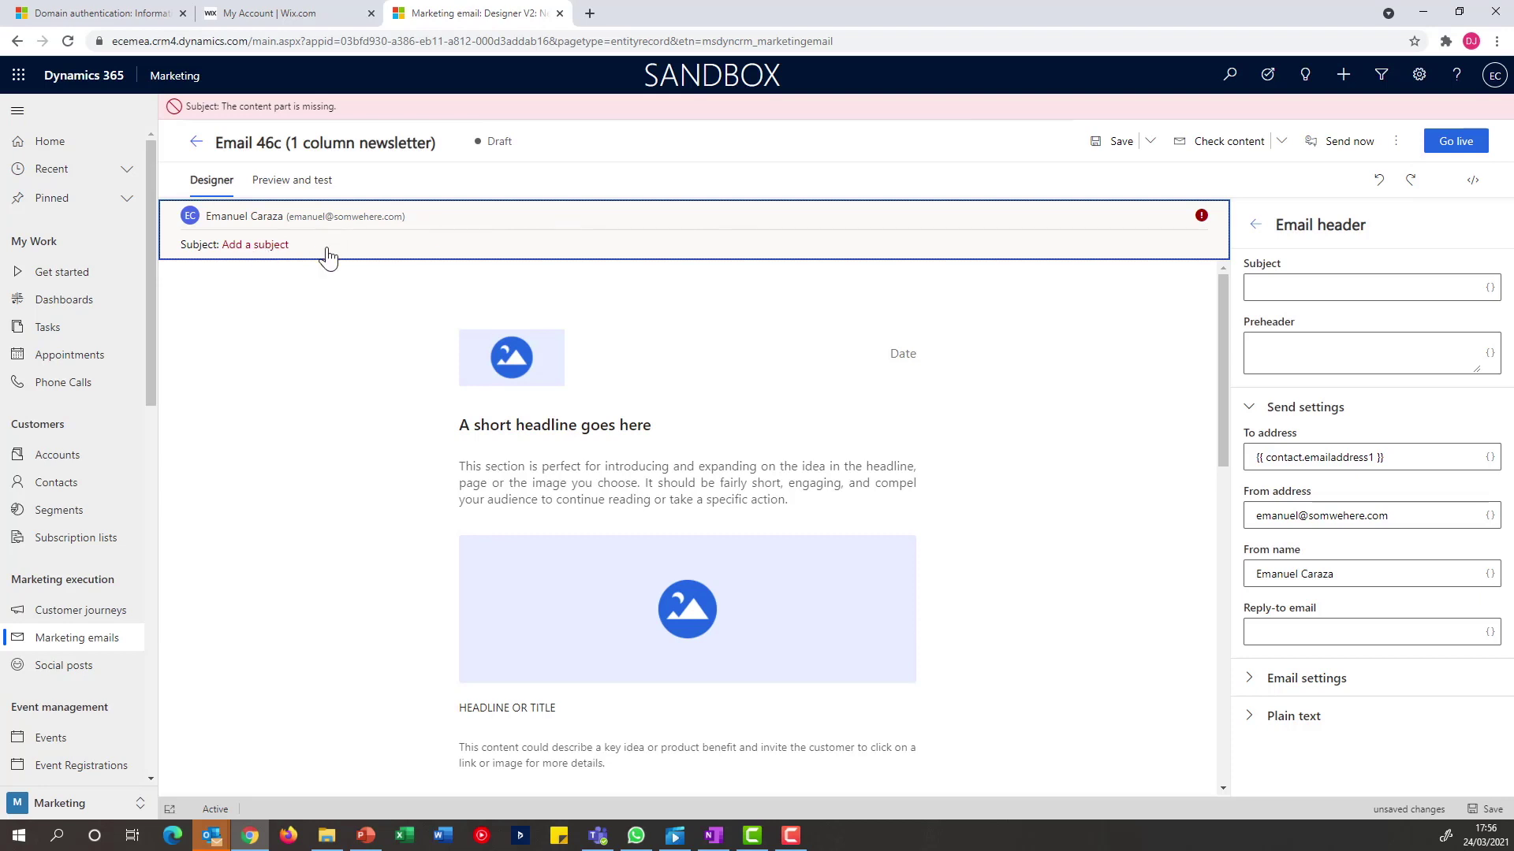
{"action": "left_click", "coordinate": [1276, 290]}
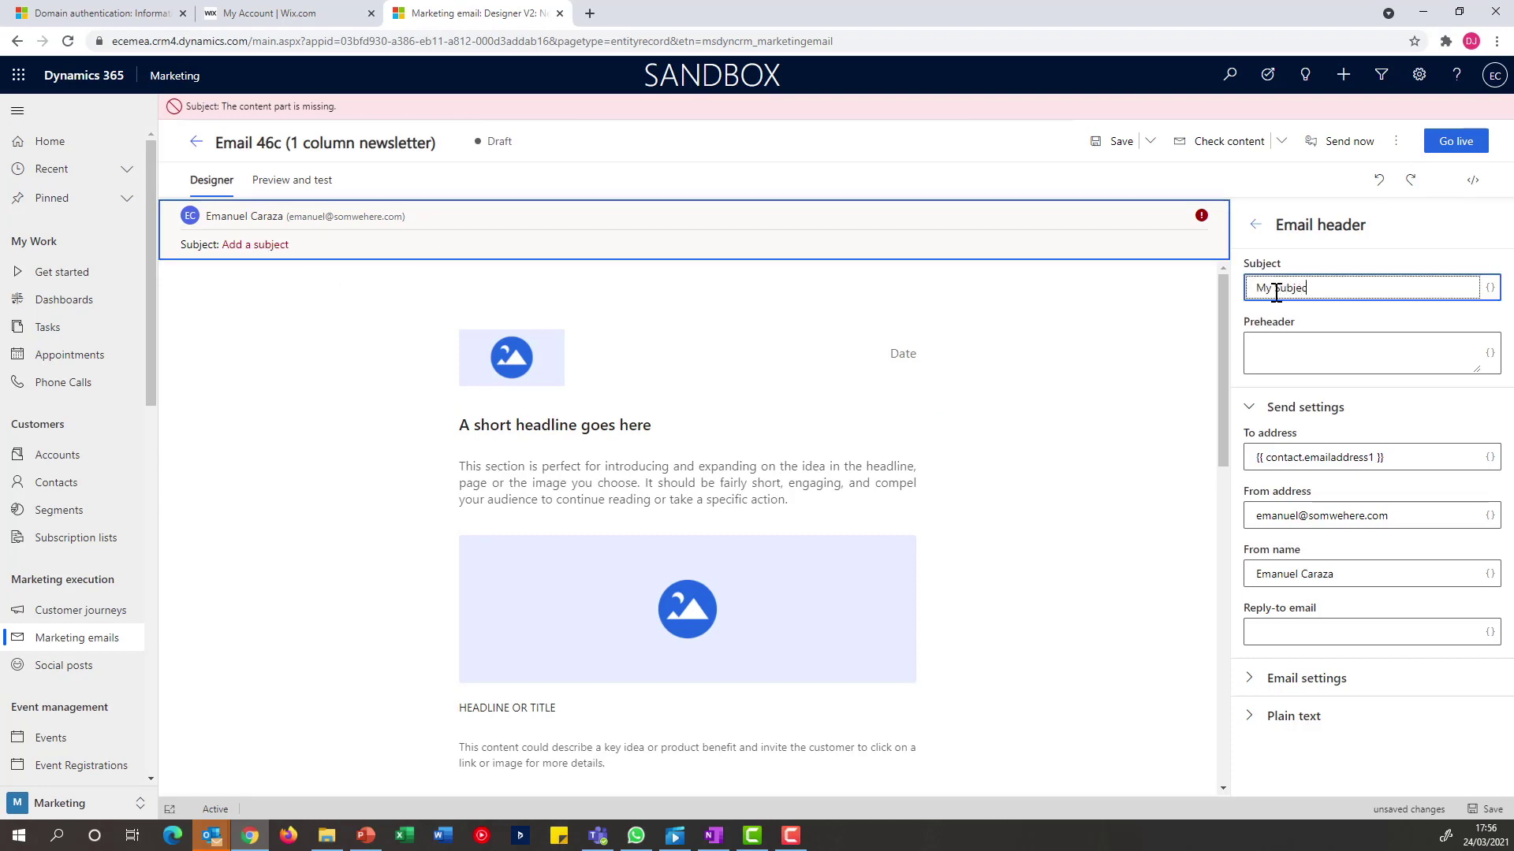
{"action": "type", "text": "My Subject"}
Run Check for errors, correct the From address domain to ecaraza.com, and rerun the check
{"action": "left_click", "coordinate": [1396, 141]}
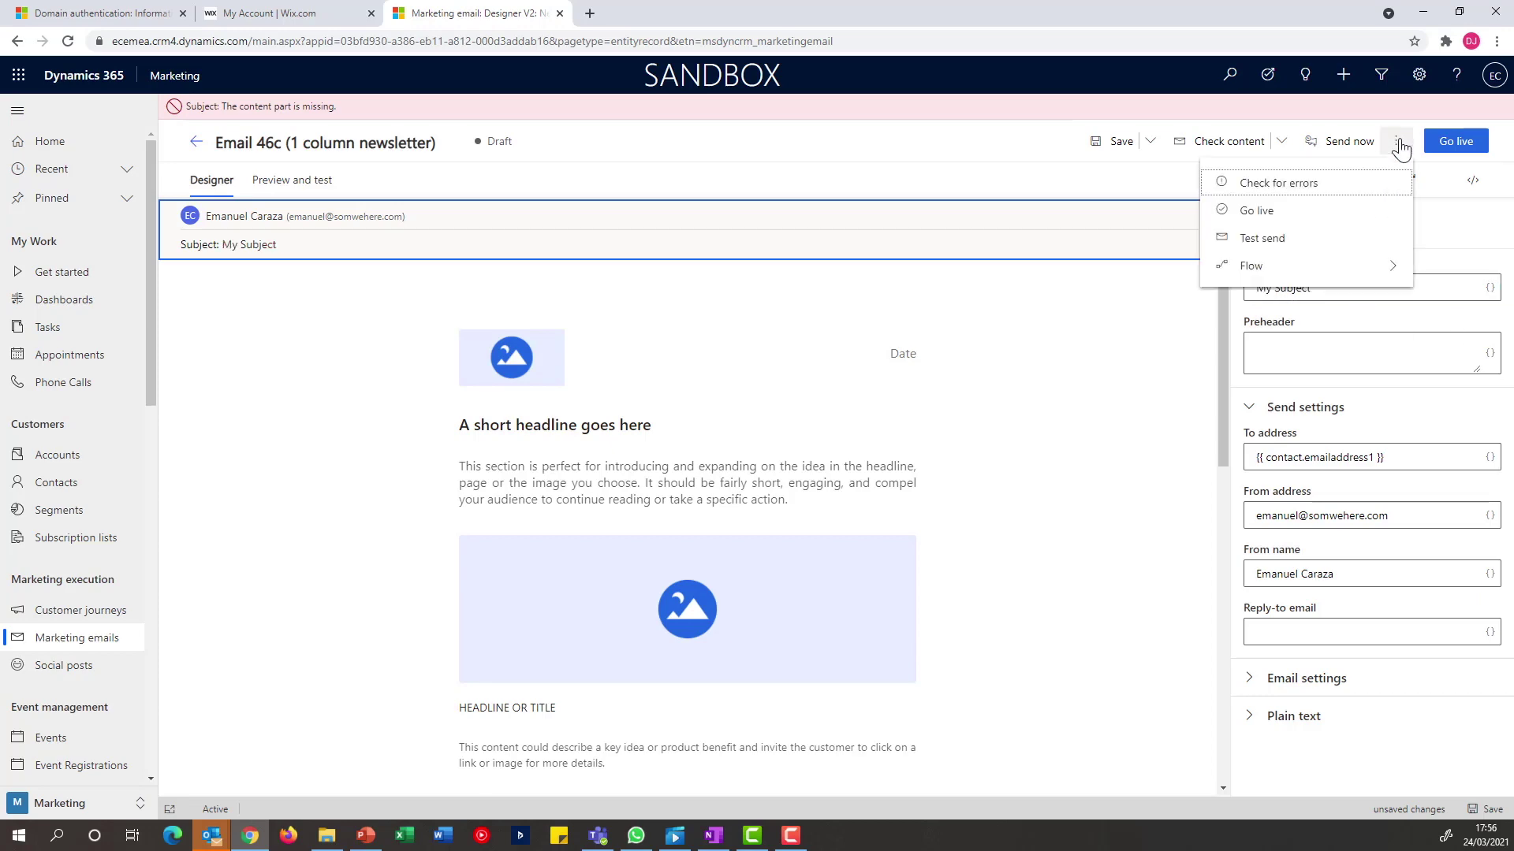
{"action": "left_click", "coordinate": [1354, 191]}
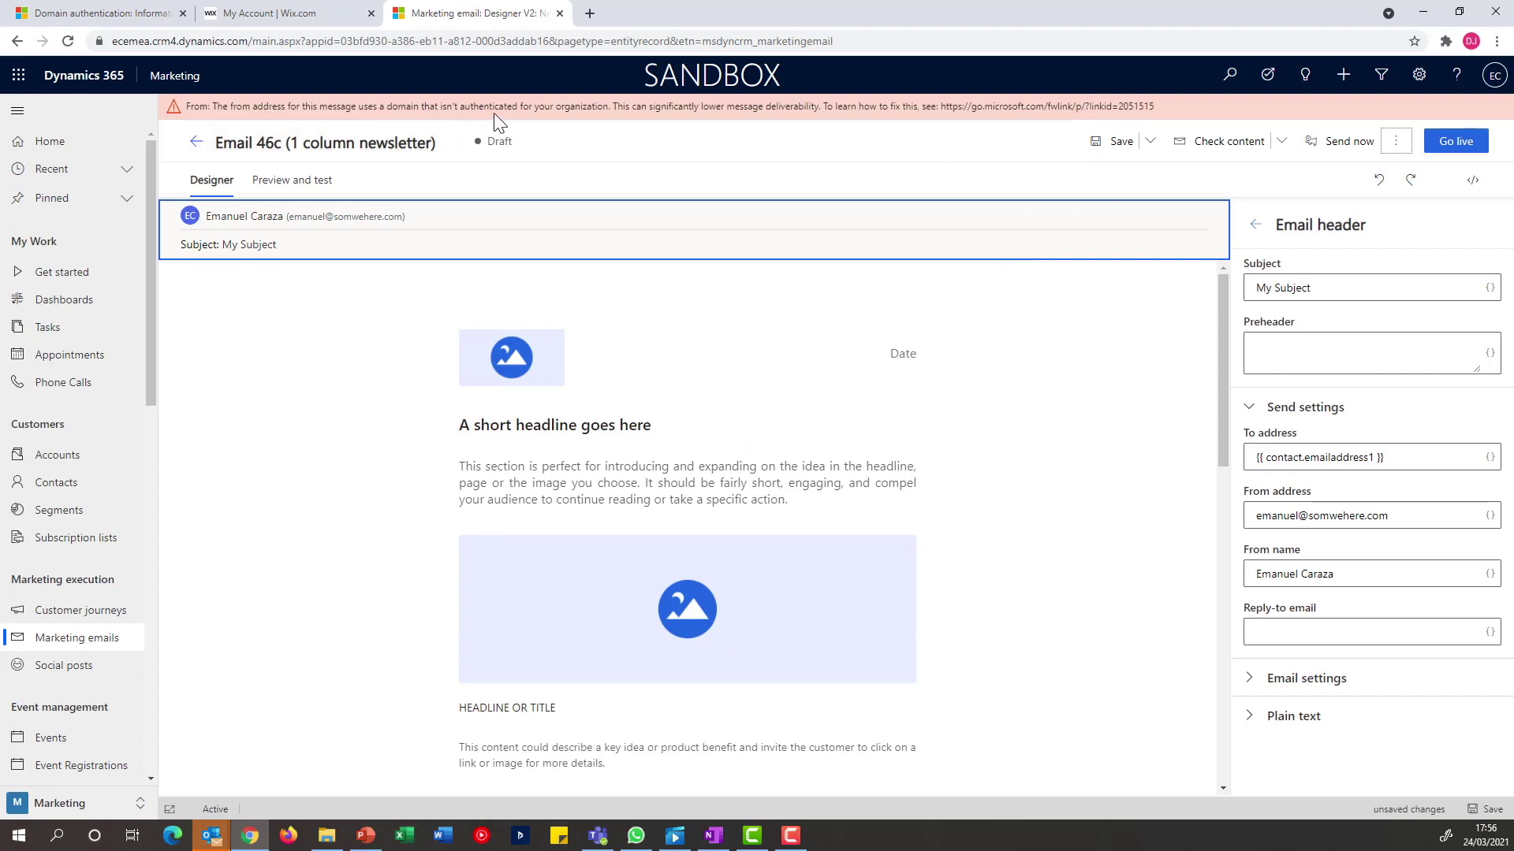
{"action": "left_click_drag", "start_coordinate": [1399, 514], "coordinate": [1312, 520]}
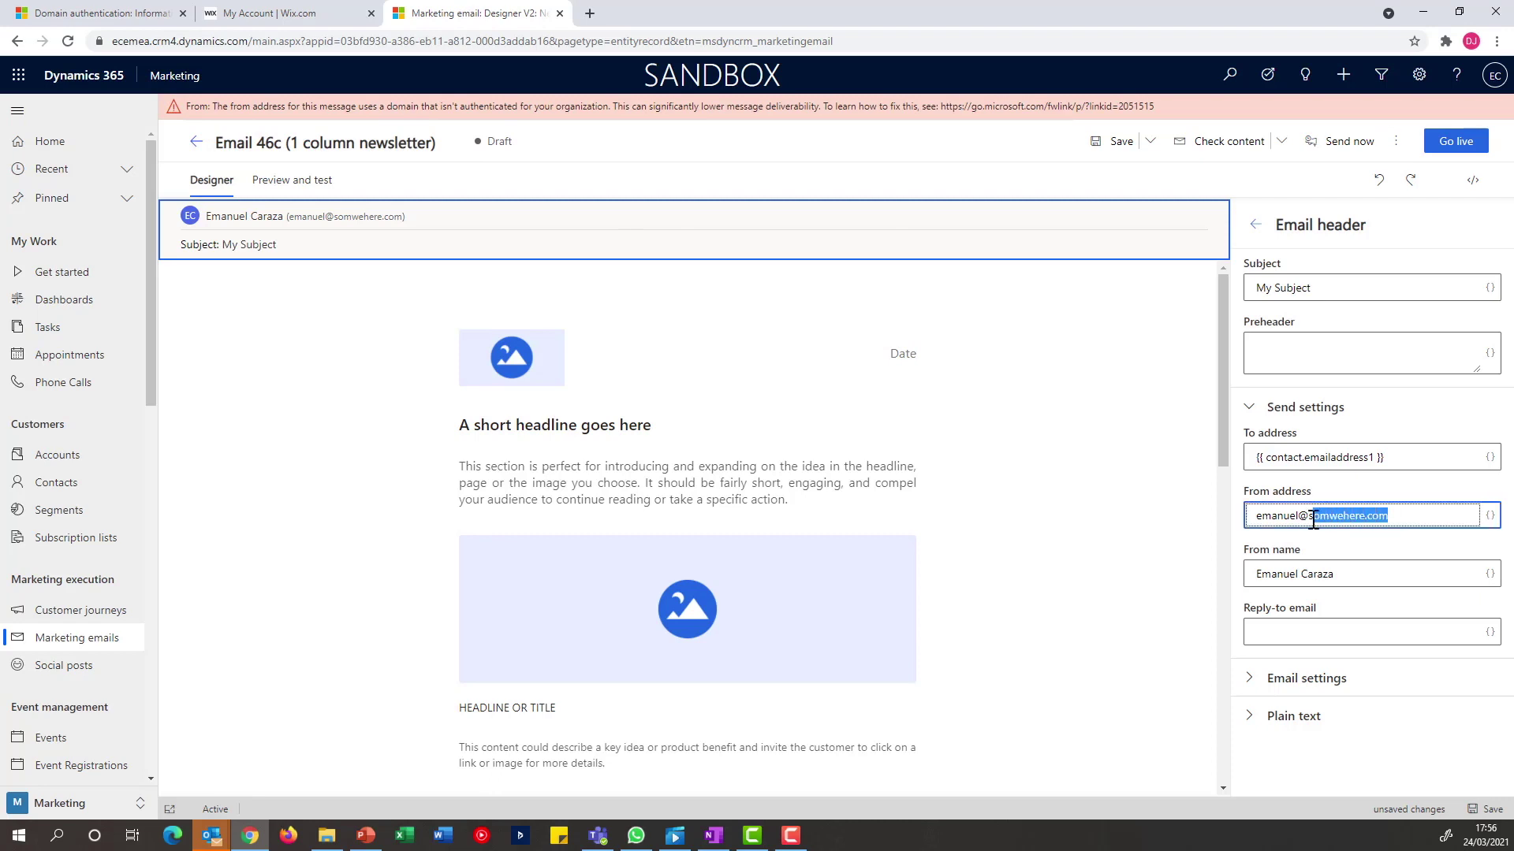
{"action": "type", "text": "ecaraza"}
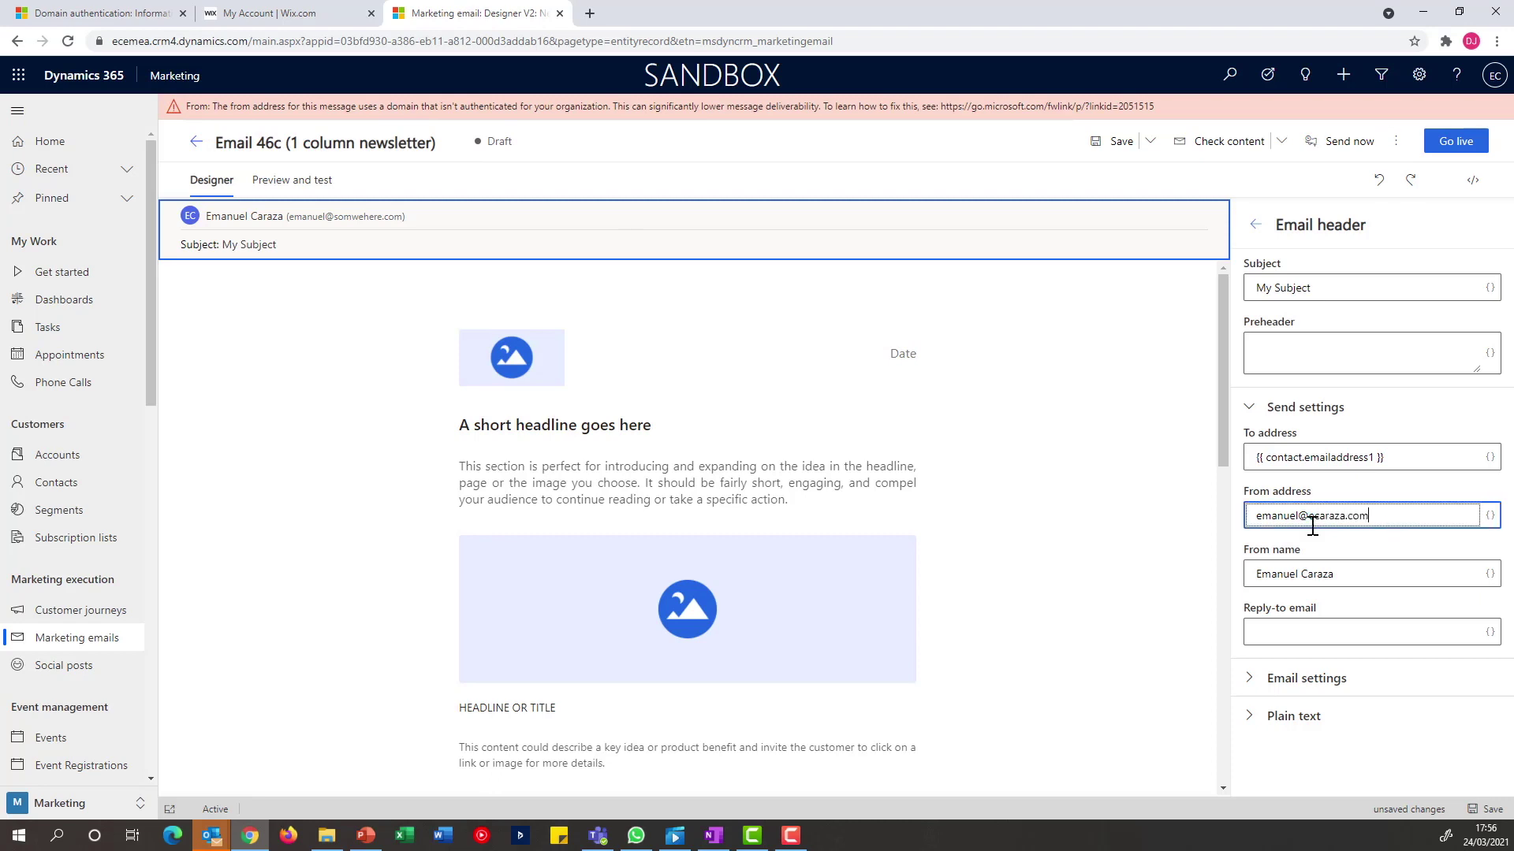
{"action": "left_click", "coordinate": [1403, 144]}
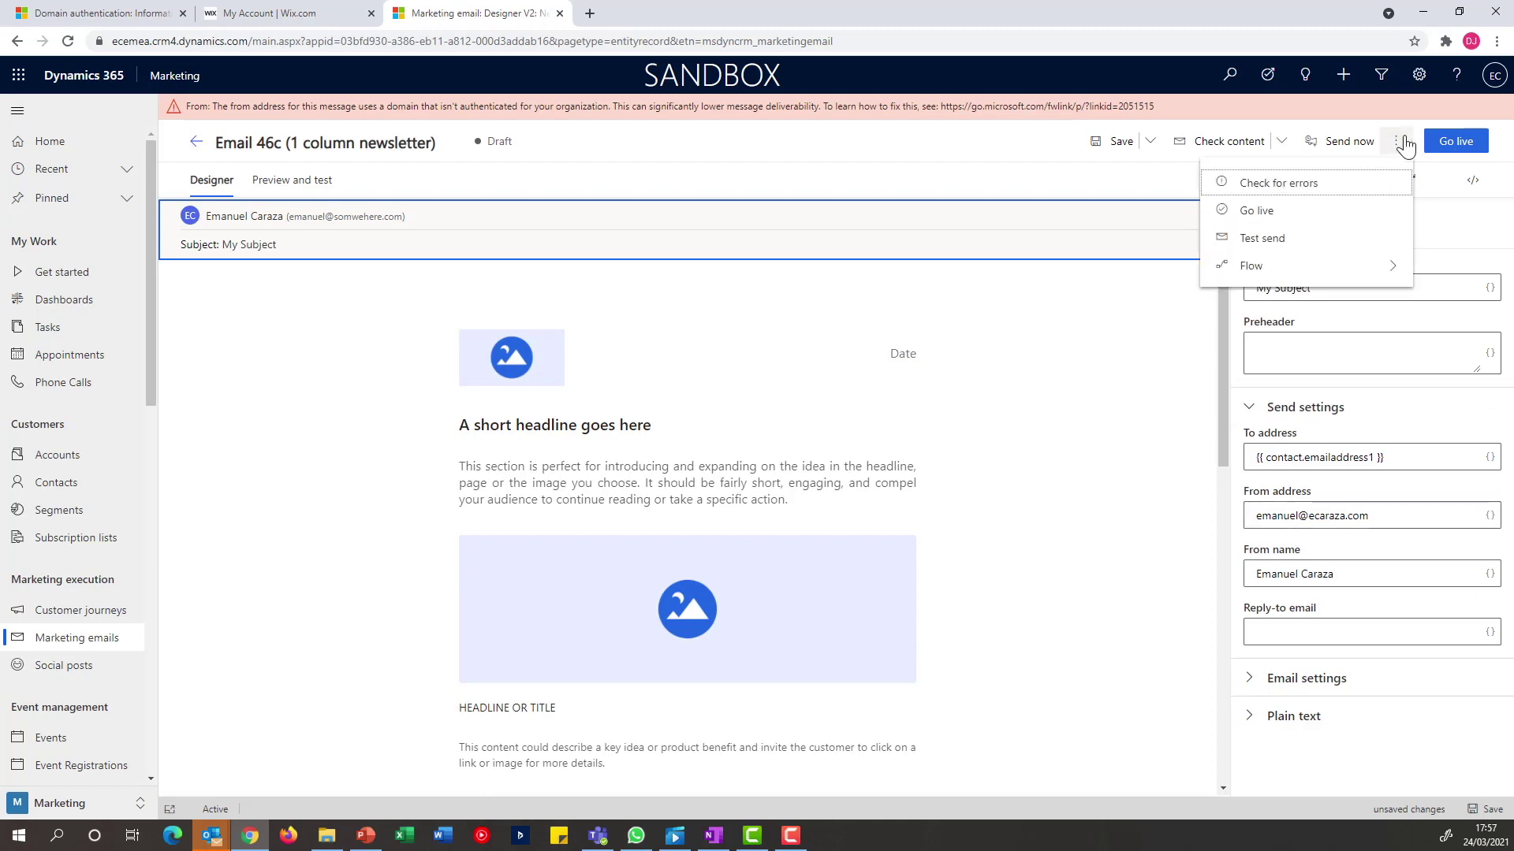
{"action": "left_click", "coordinate": [1311, 185]}
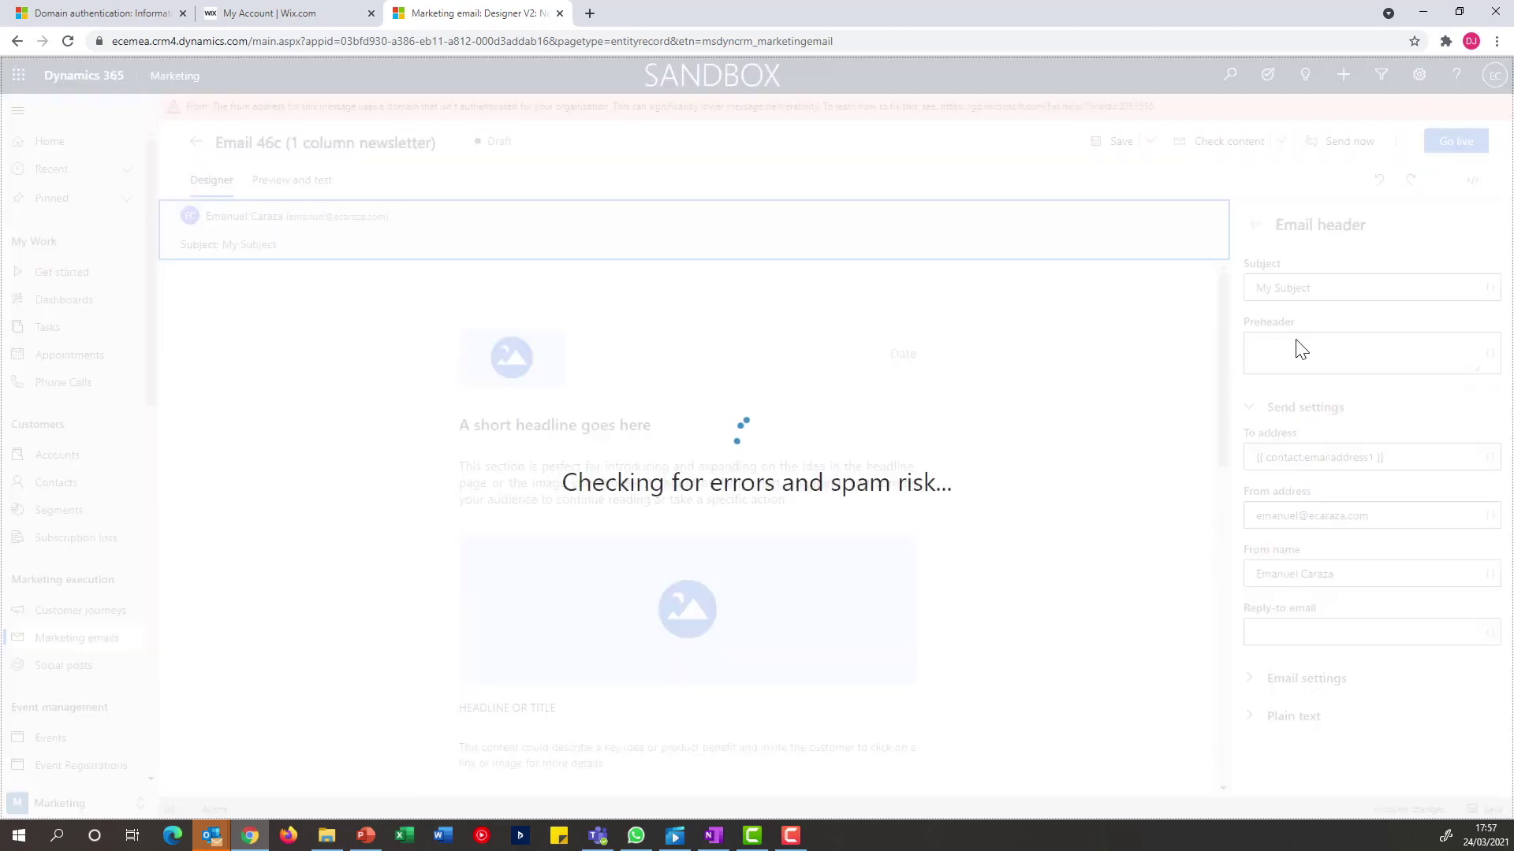